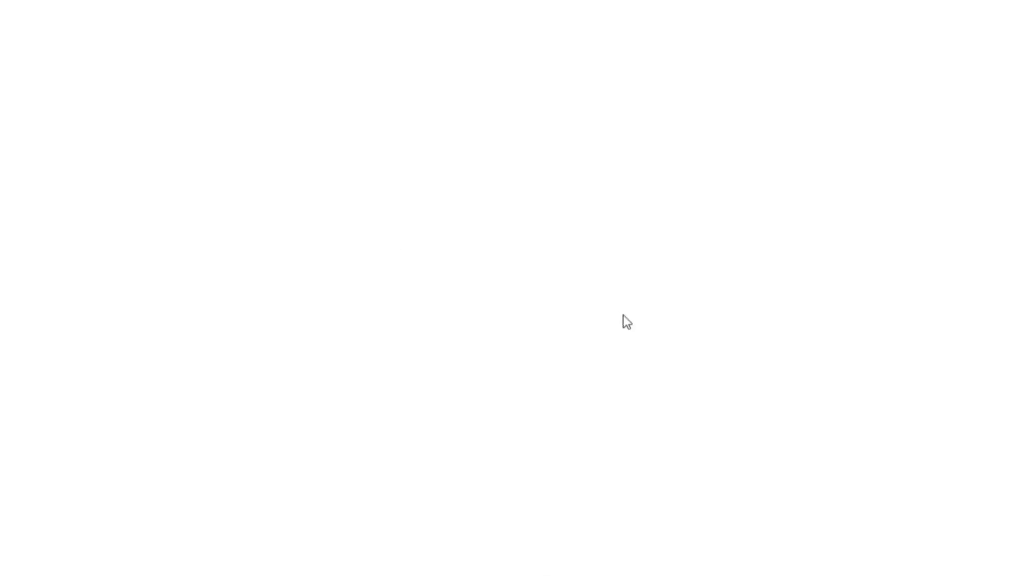
Step: Download the real project PF archive despite the Google Drive virus warning
{"action": "left_click", "coordinate": [437, 170]}
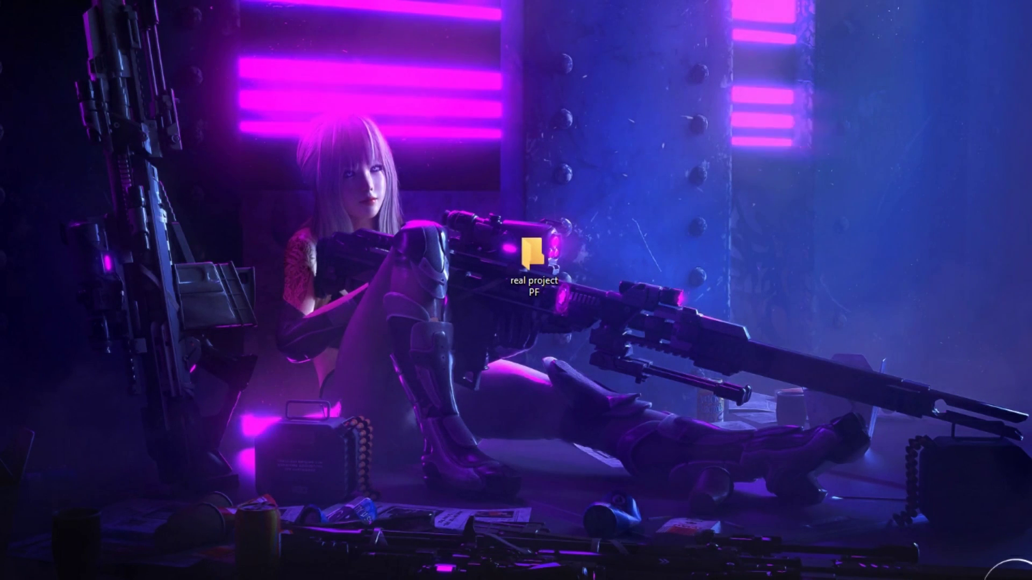
Step: Open real project PF, then its Project FIle folder listing the Sport Reel .aep files
{"action": "double_click", "coordinate": [532, 258]}
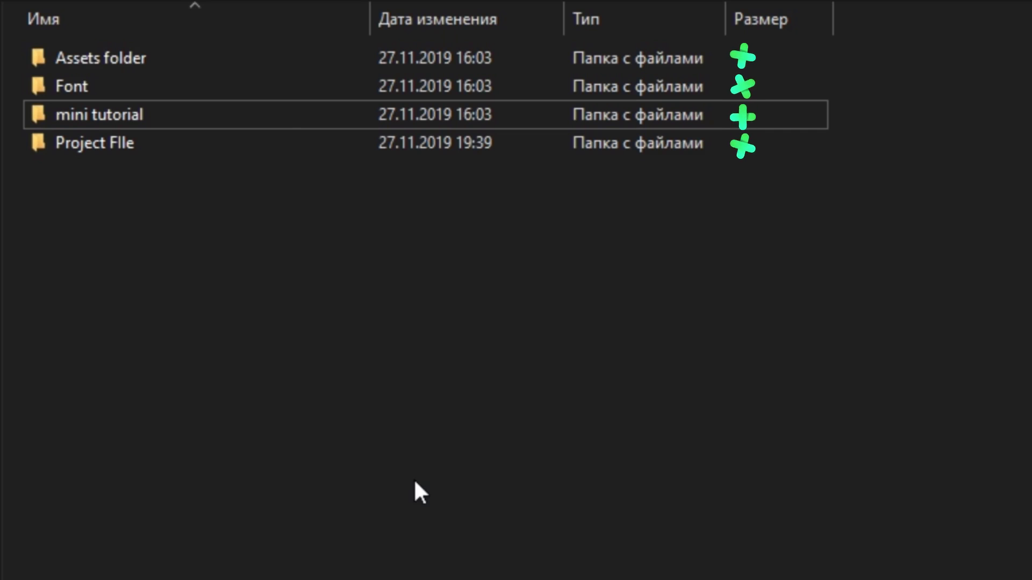
{"action": "left_click", "coordinate": [163, 154]}
{"action": "double_click", "coordinate": [162, 156]}
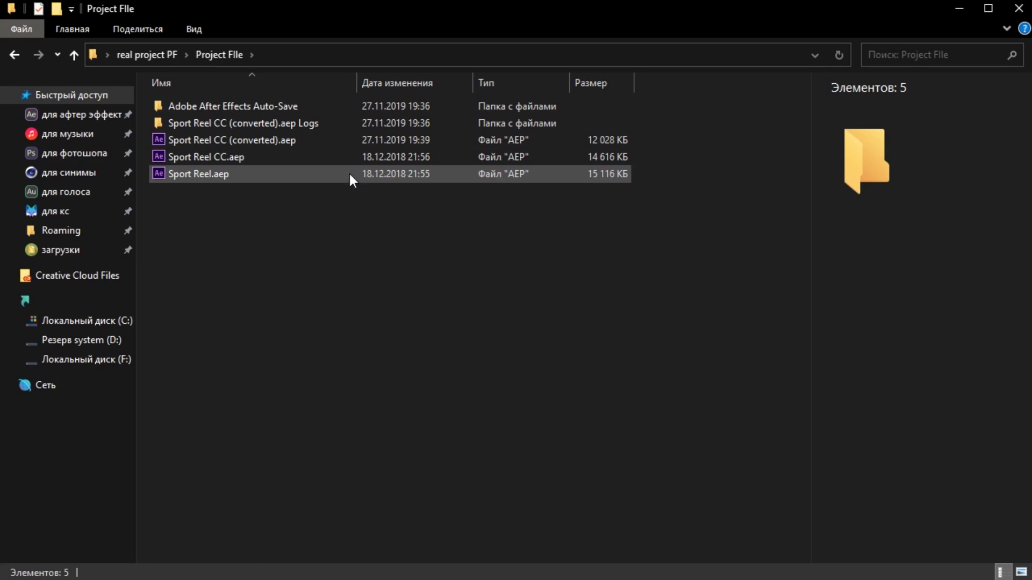
Step: Open Sport Reel CC (converted).aep in After Effects
{"action": "left_click", "coordinate": [380, 299]}
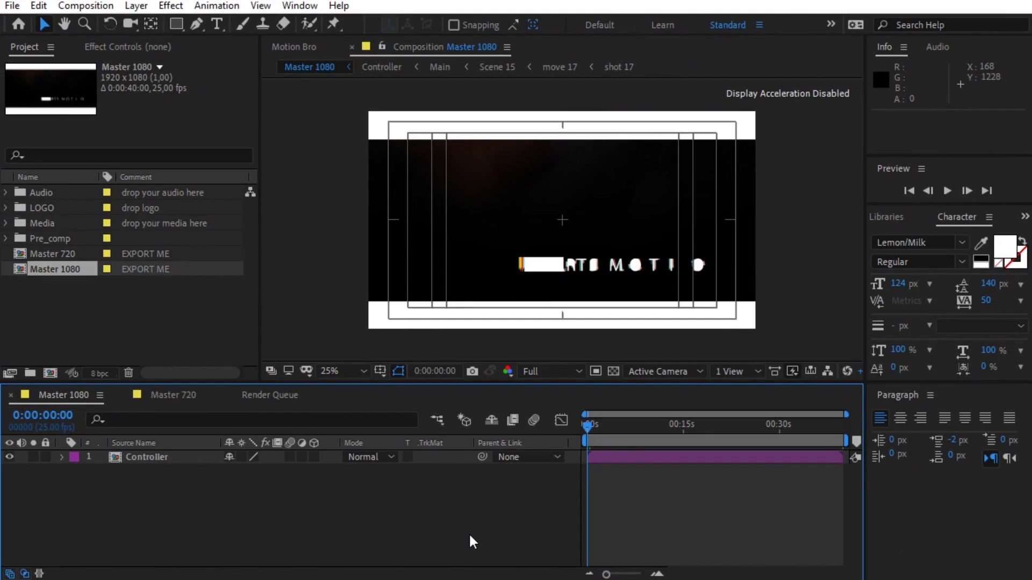
Step: Open the shot 01 composition from the Media folder and place Screenshot_167.png in it
{"action": "left_click", "coordinate": [162, 332]}
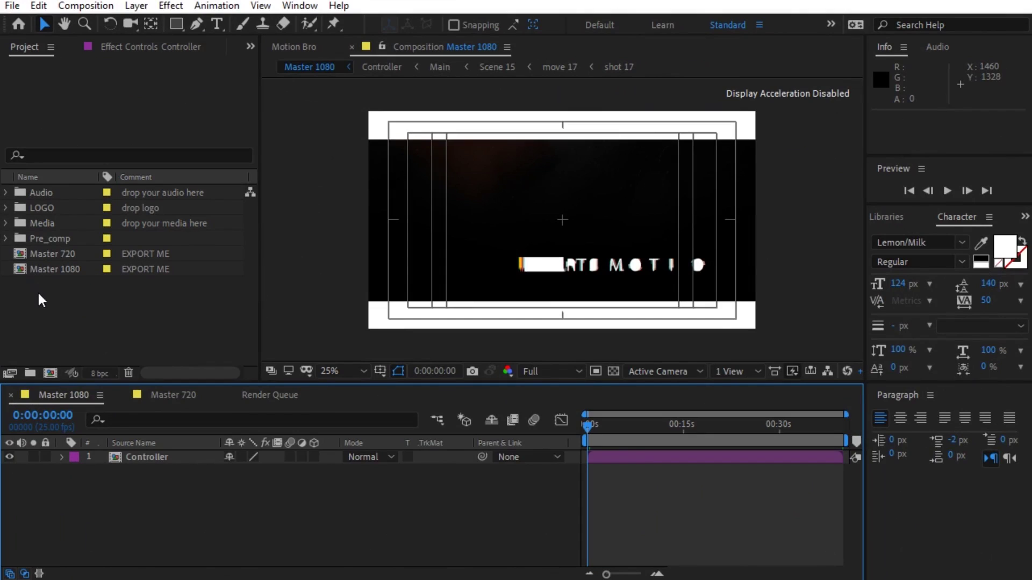
{"action": "left_click", "coordinate": [6, 223]}
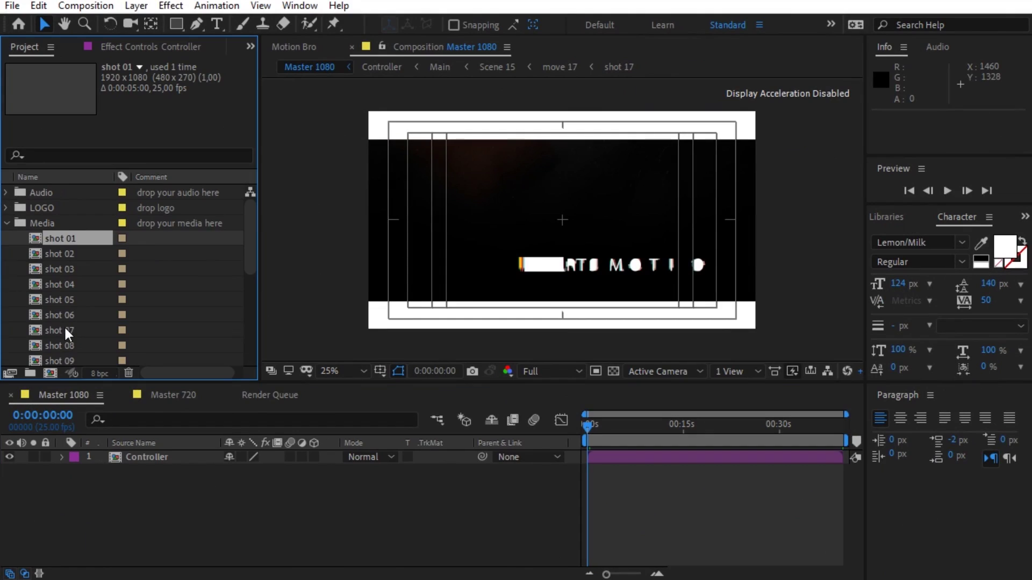
{"action": "double_click", "coordinate": [64, 240]}
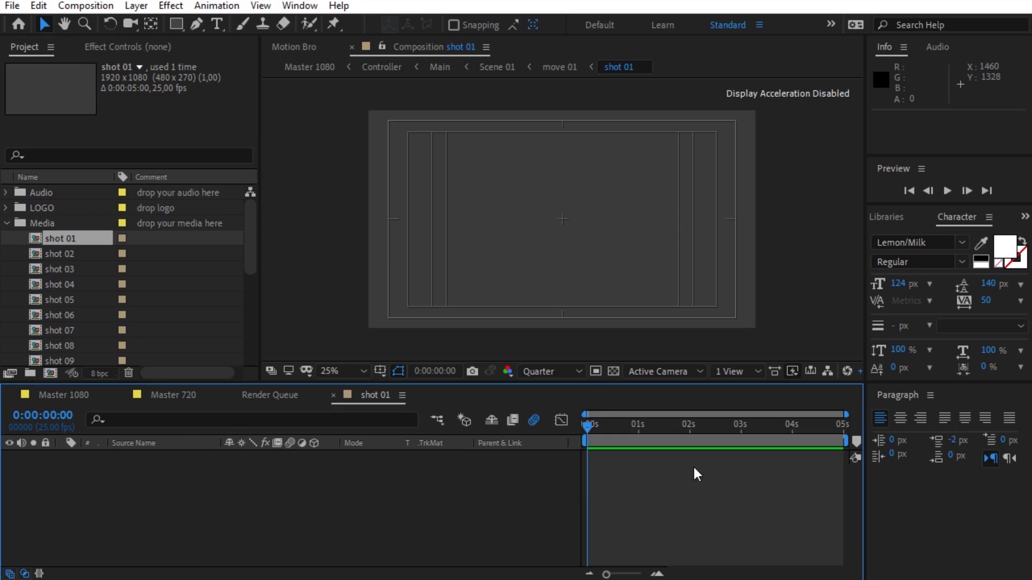
{"action": "left_click_drag", "start_coordinate": [697, 474], "coordinate": [470, 521]}
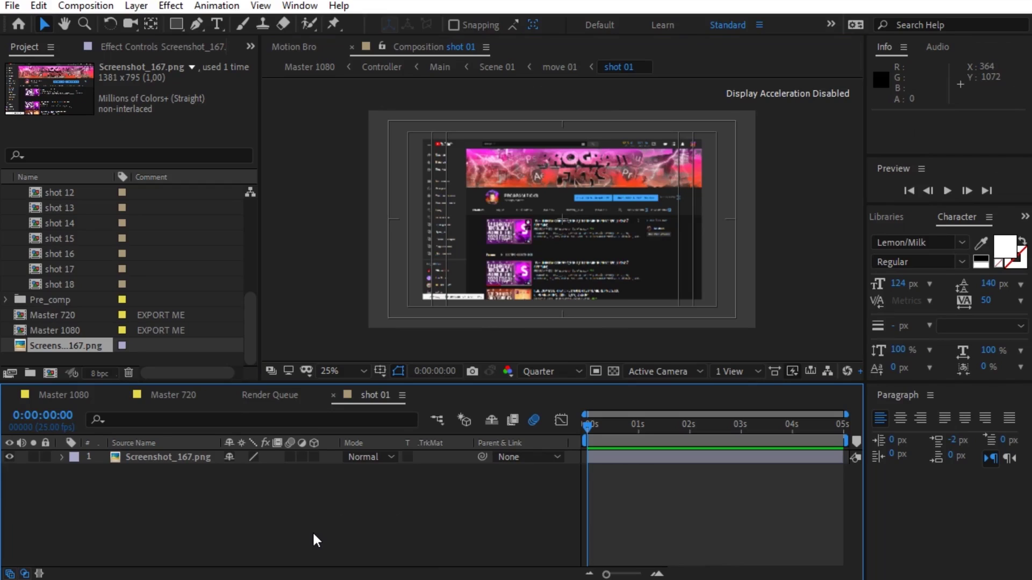
Step: Scale the screenshot layer to 149% and reposition it to 904, 522 to fill the frame
{"action": "left_click", "coordinate": [182, 462]}
{"action": "key", "text": "s"}
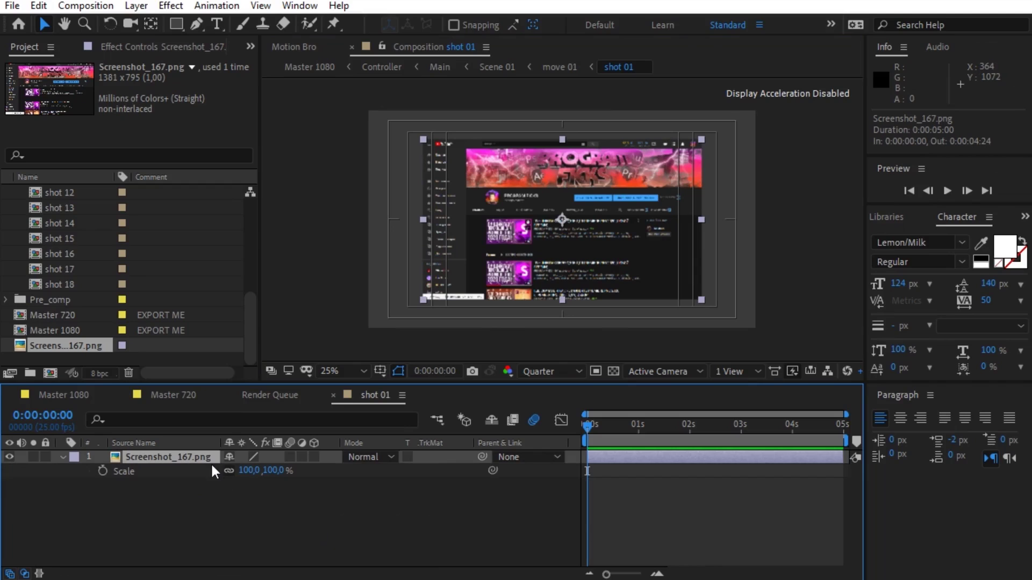
{"action": "left_click_drag", "start_coordinate": [249, 471], "coordinate": [269, 472]}
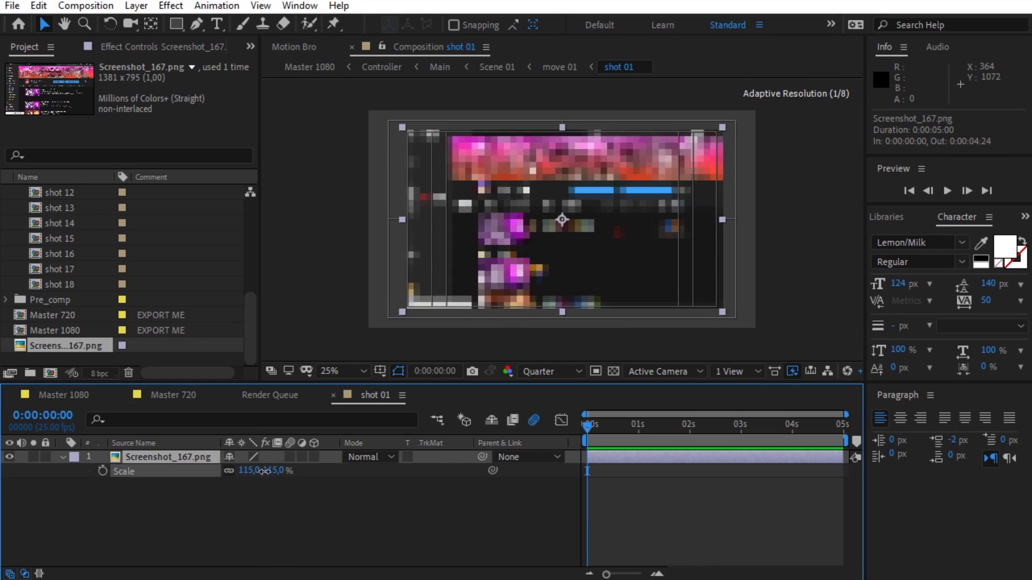
{"action": "left_click_drag", "start_coordinate": [269, 472], "coordinate": [288, 472]}
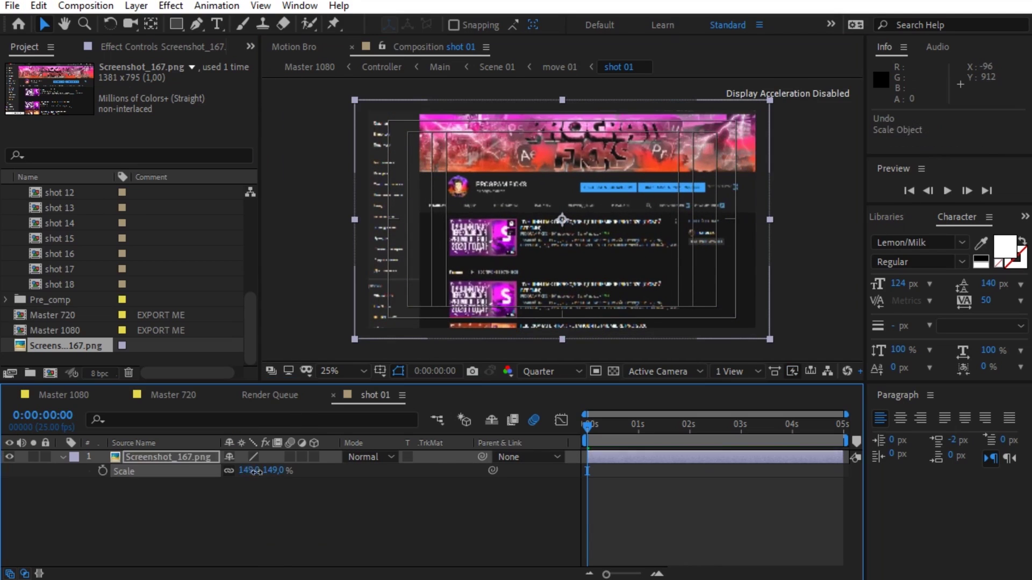
{"action": "key", "text": "p"}
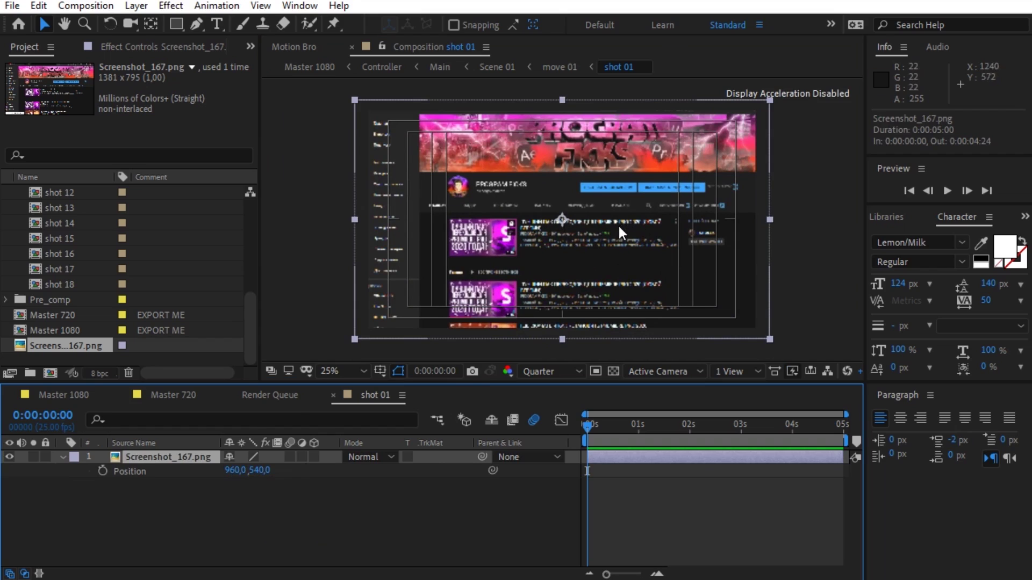
{"action": "mouse_move", "coordinate": [234, 470]}
{"action": "left_mouse_down"}
{"action": "mouse_move", "coordinate": [278, 481]}
{"action": "mouse_move", "coordinate": [254, 473]}
{"action": "left_mouse_up"}
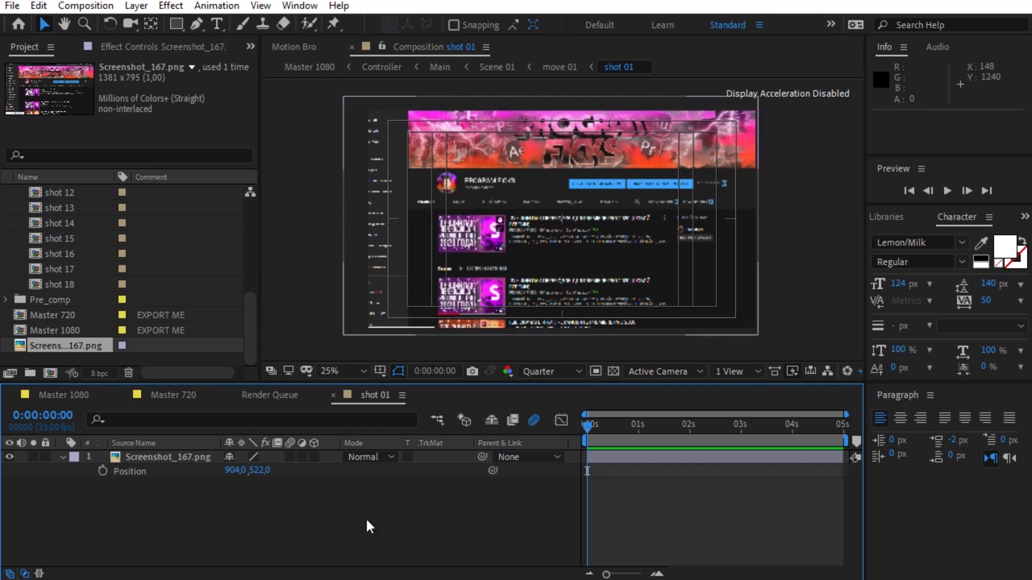
Step: Hide the [Black] layer in Controller's Main comp, then check Master 1080 at 0:00:00:19
{"action": "left_click", "coordinate": [70, 397]}
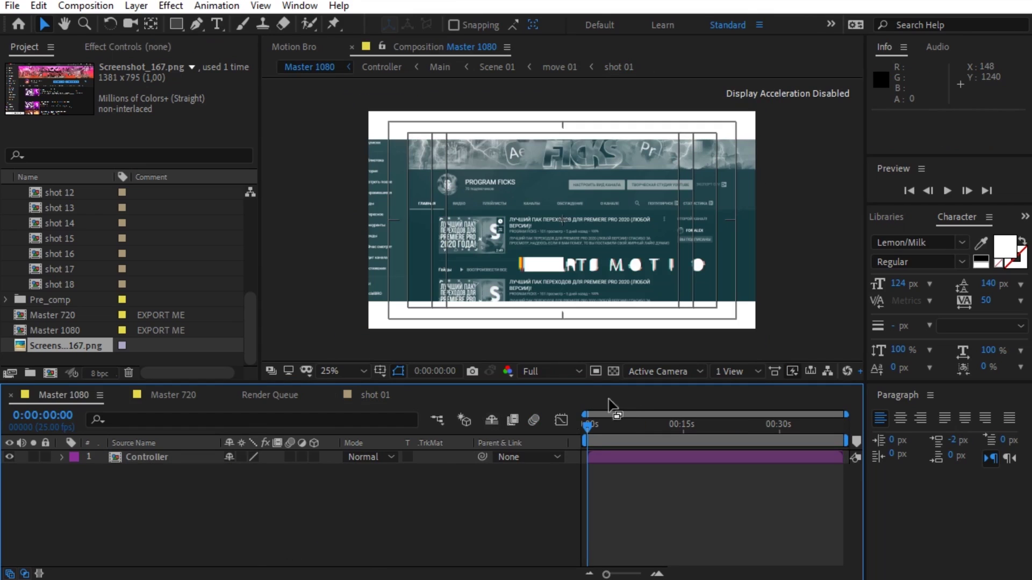
{"action": "left_click", "coordinate": [599, 427]}
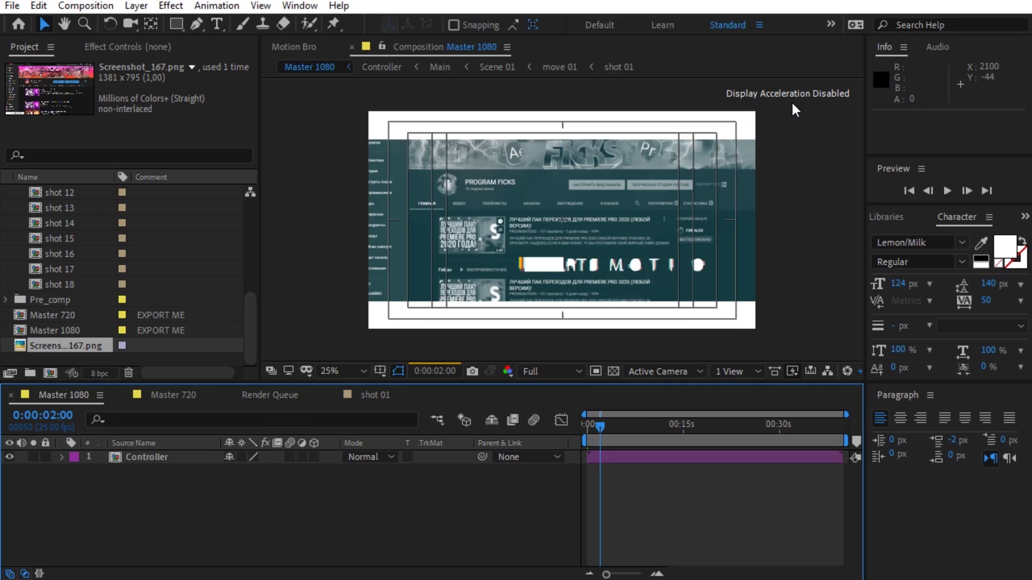
{"action": "double_click", "coordinate": [159, 458]}
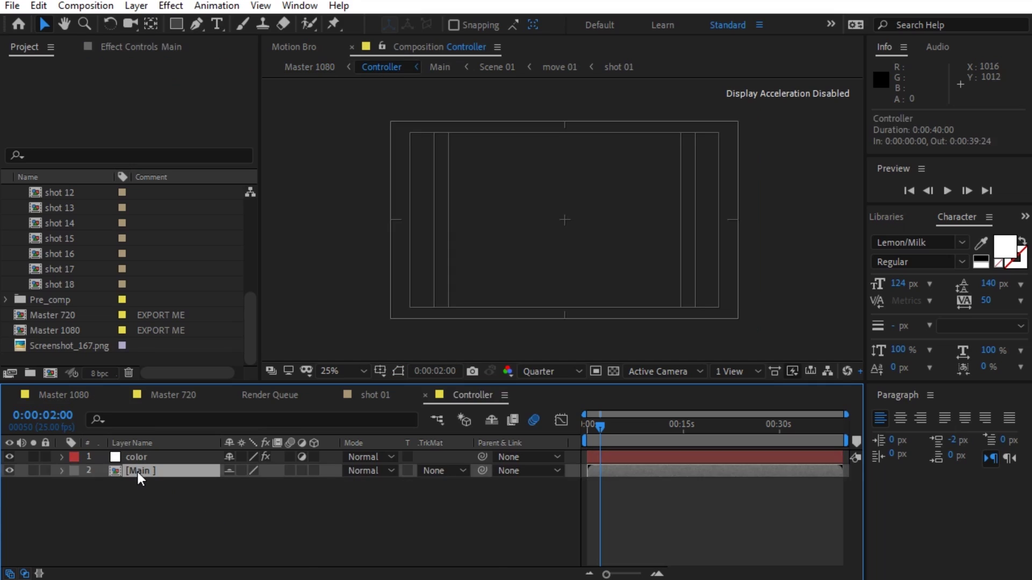
{"action": "double_click", "coordinate": [138, 471]}
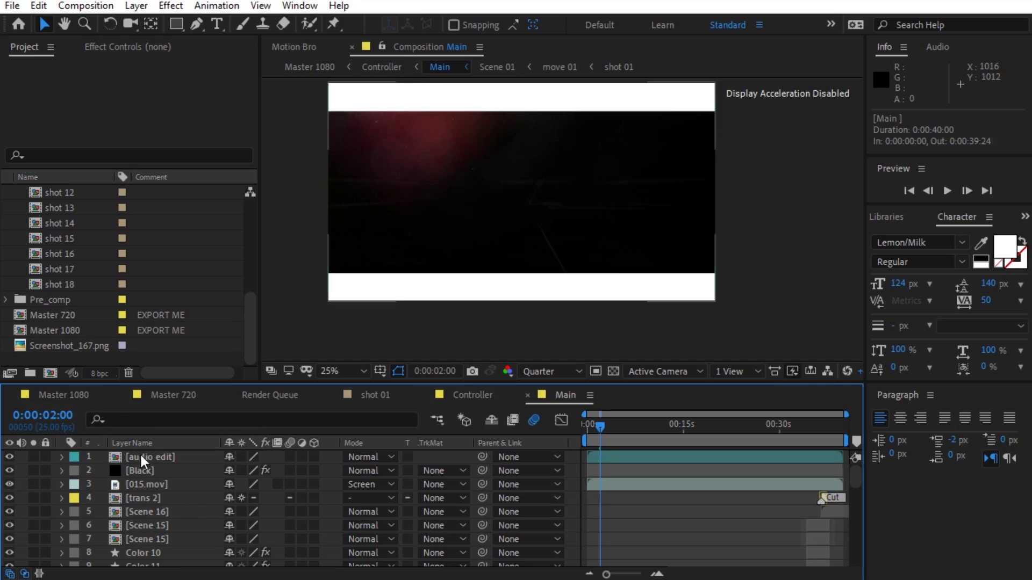
{"action": "left_click", "coordinate": [9, 470]}
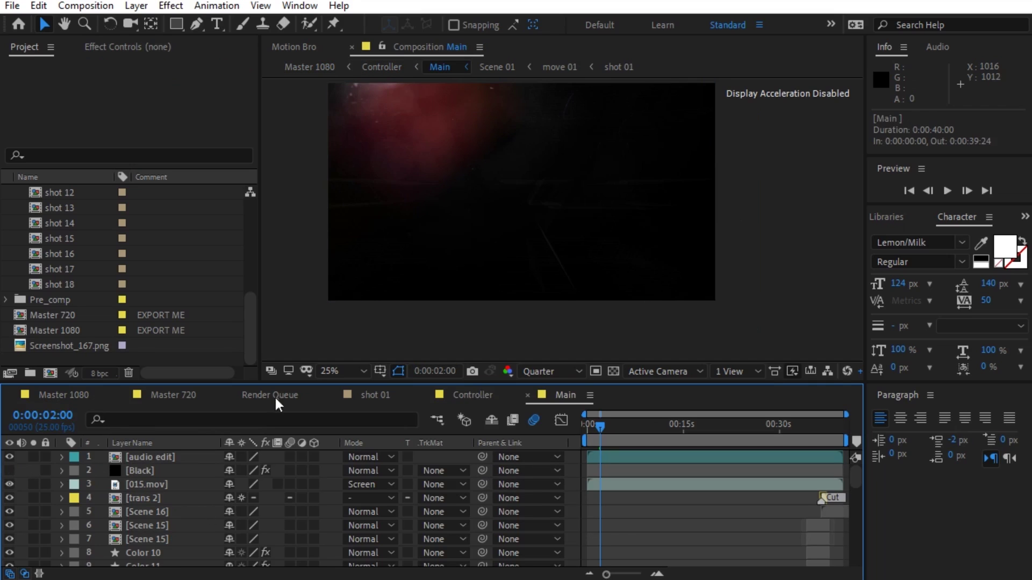
{"action": "left_click", "coordinate": [63, 395]}
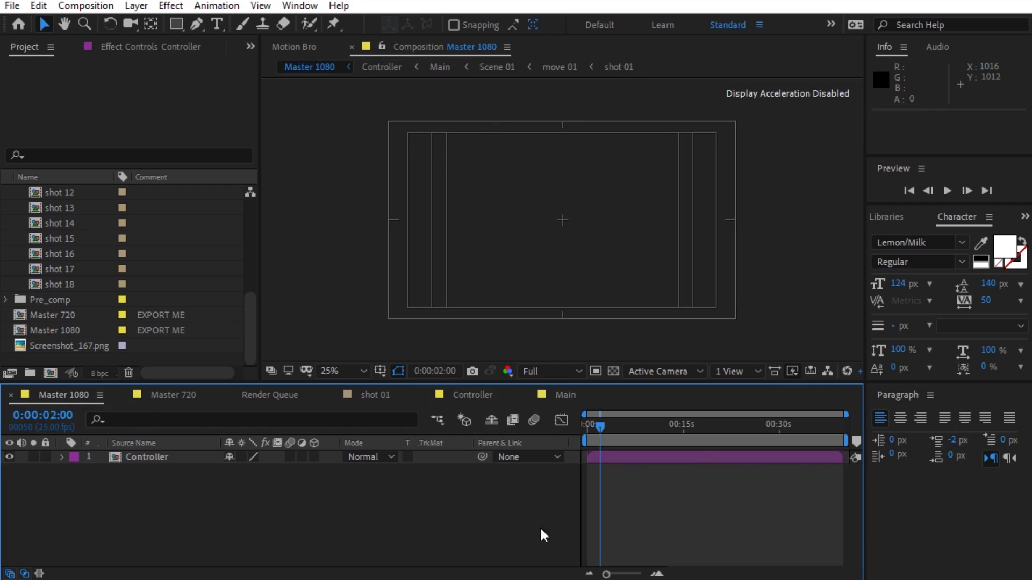
{"action": "left_click", "coordinate": [591, 425]}
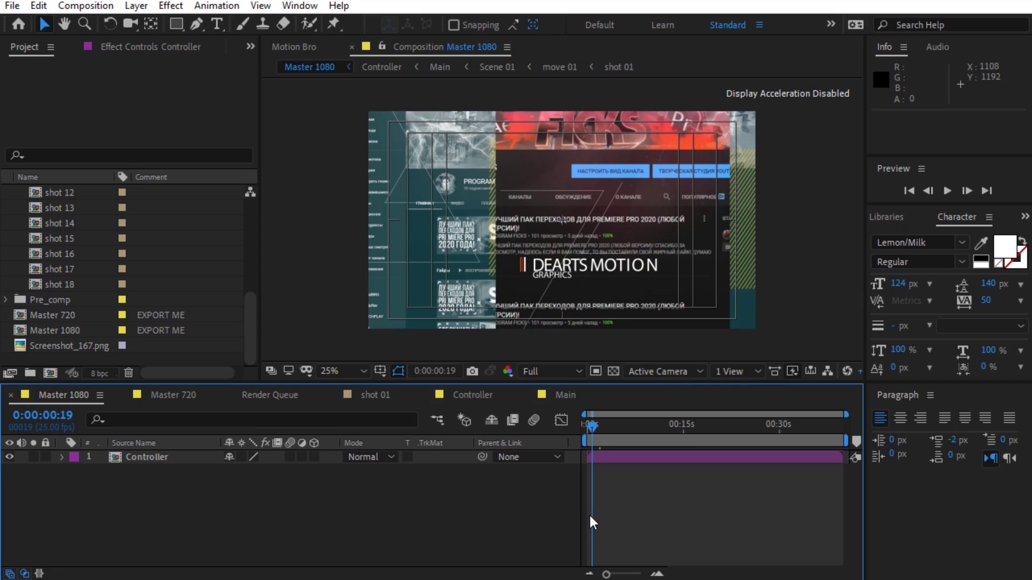
{"action": "scroll", "coordinate": [134, 295], "scroll_direction": "up", "scroll_amount": 3}
{"action": "scroll", "coordinate": [108, 268], "scroll_direction": "down", "scroll_amount": 5}
{"action": "left_click", "coordinate": [5, 192]}
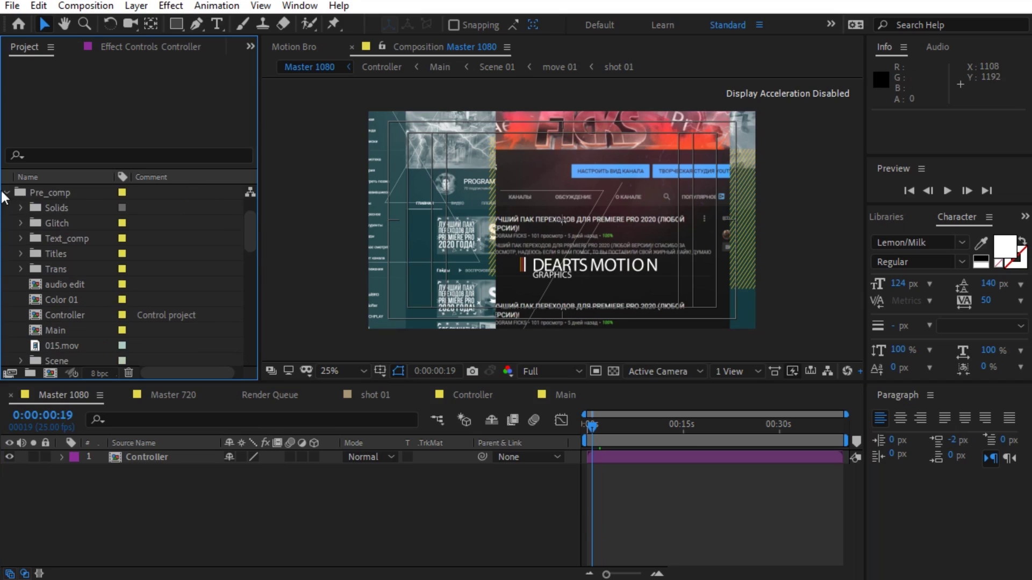
{"action": "left_click", "coordinate": [20, 254]}
{"action": "scroll", "coordinate": [102, 269], "scroll_direction": "down", "scroll_amount": 2}
{"action": "left_click", "coordinate": [70, 208]}
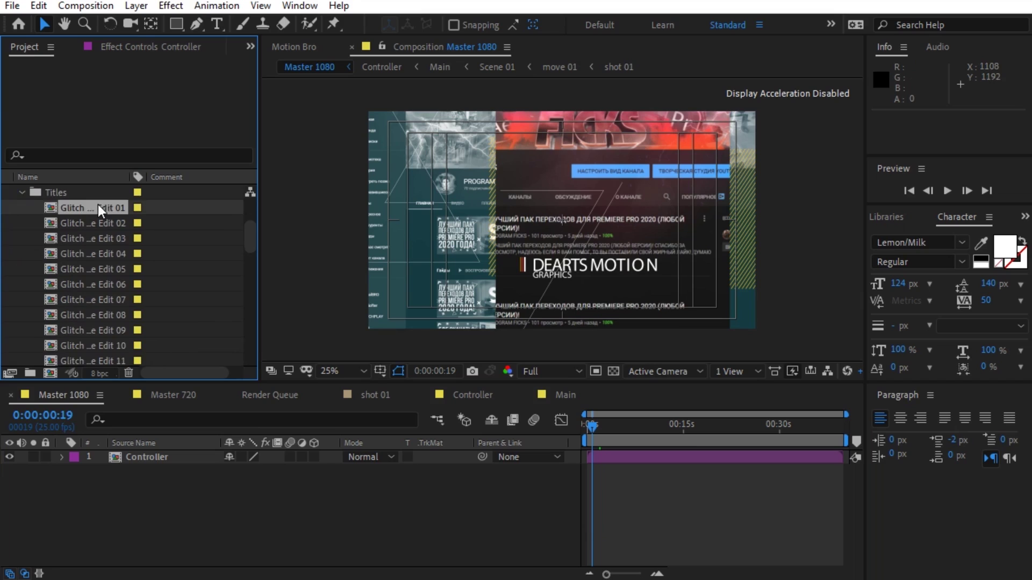
{"action": "scroll", "coordinate": [102, 268], "scroll_direction": "down", "scroll_amount": 5}
{"action": "left_click", "coordinate": [70, 208], "text": "shift"}
{"action": "scroll", "coordinate": [105, 283], "scroll_direction": "up", "scroll_amount": 4}
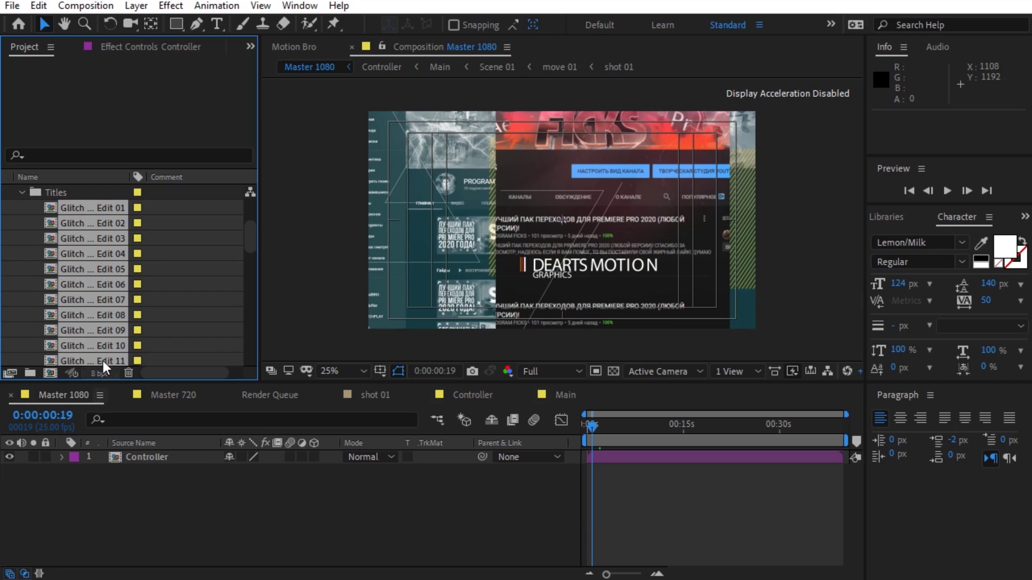
{"action": "scroll", "coordinate": [107, 269], "scroll_direction": "down", "scroll_amount": 3}
{"action": "scroll", "coordinate": [105, 253], "scroll_direction": "up", "scroll_amount": 3}
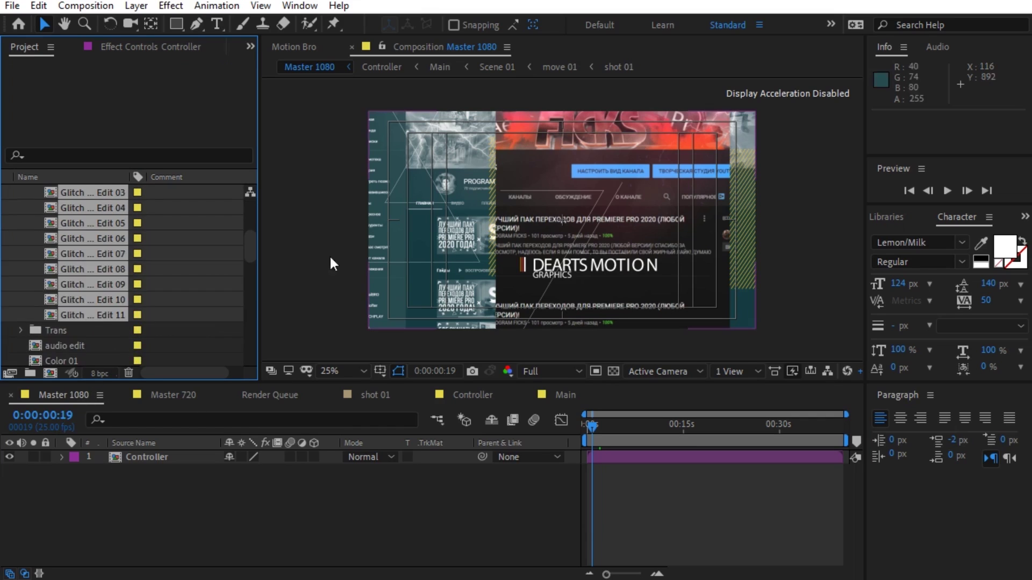
{"action": "left_click", "coordinate": [721, 172]}
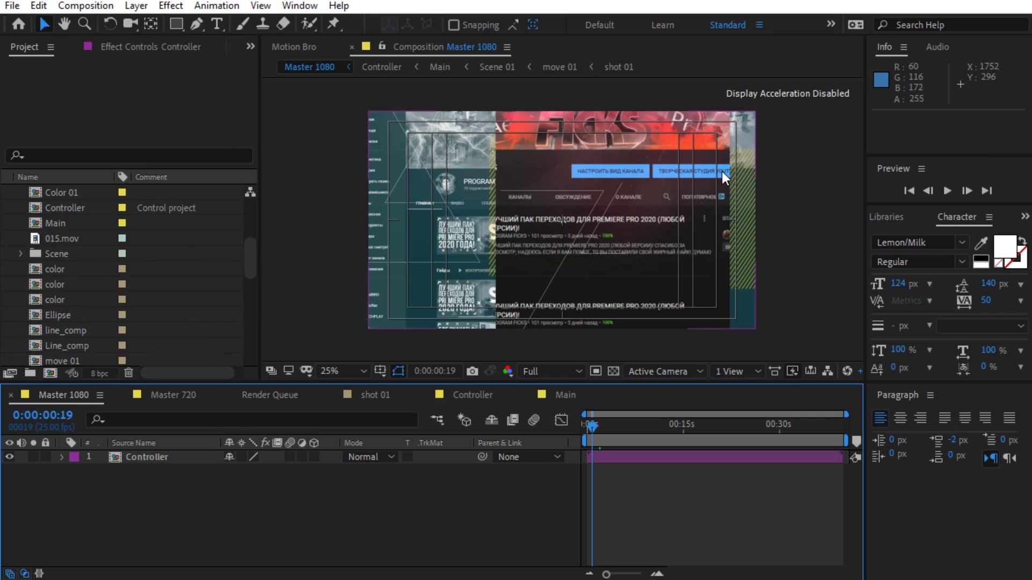
{"action": "scroll", "coordinate": [66, 269], "scroll_direction": "up", "scroll_amount": 5}
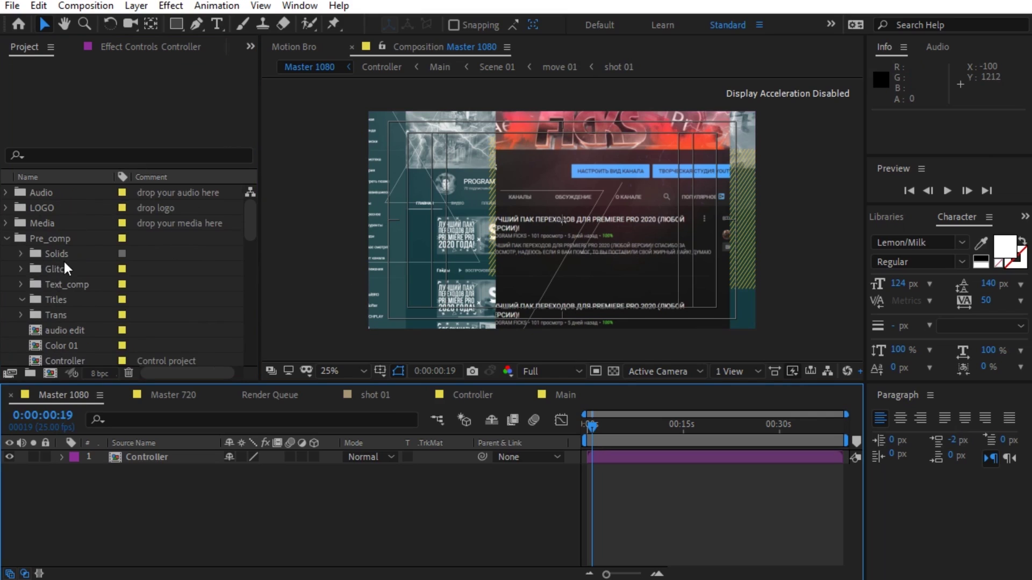
{"action": "left_click", "coordinate": [7, 239]}
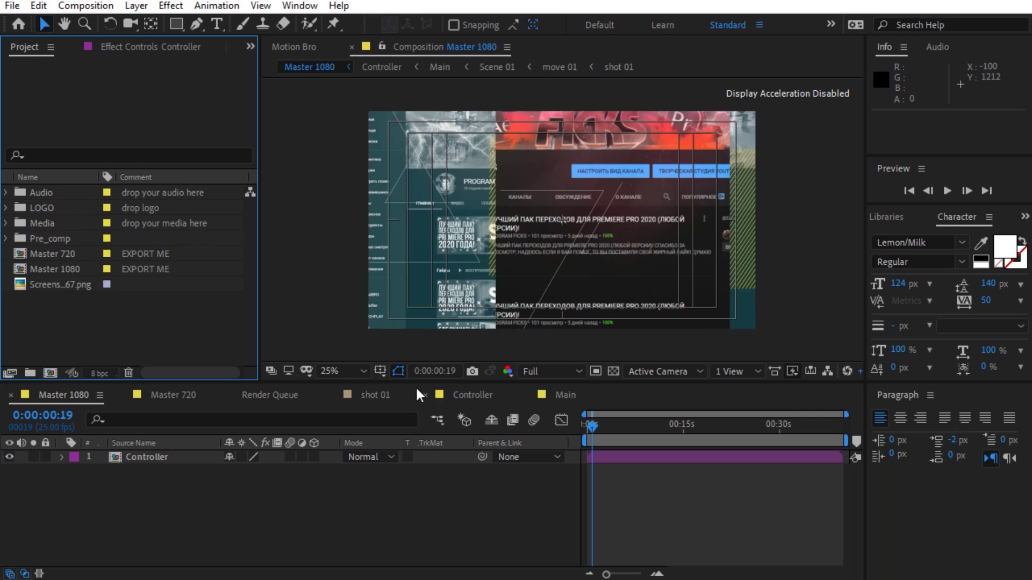
{"action": "left_click_drag", "start_coordinate": [592, 426], "coordinate": [589, 427]}
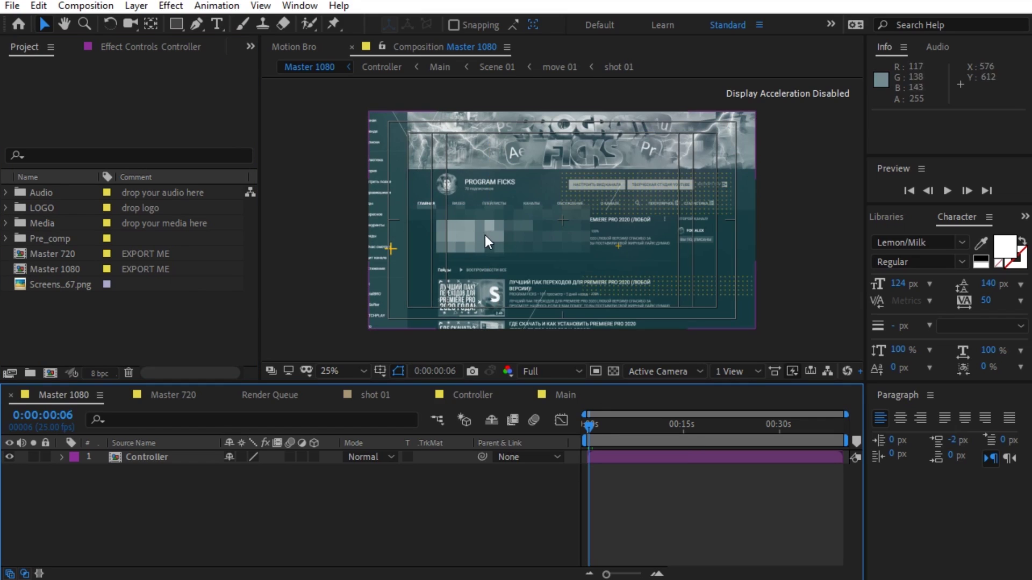
Step: Open the Scene 01 precomp (layer 37) from Main and scrub through its opening frames
{"action": "left_click", "coordinate": [561, 395]}
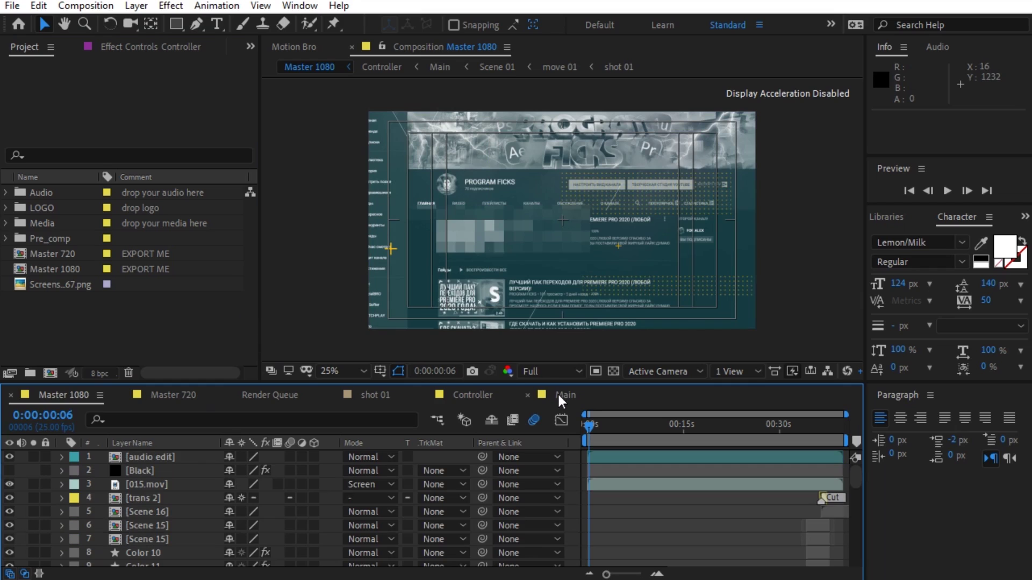
{"action": "scroll", "coordinate": [855, 482], "scroll_direction": "down", "scroll_amount": 10}
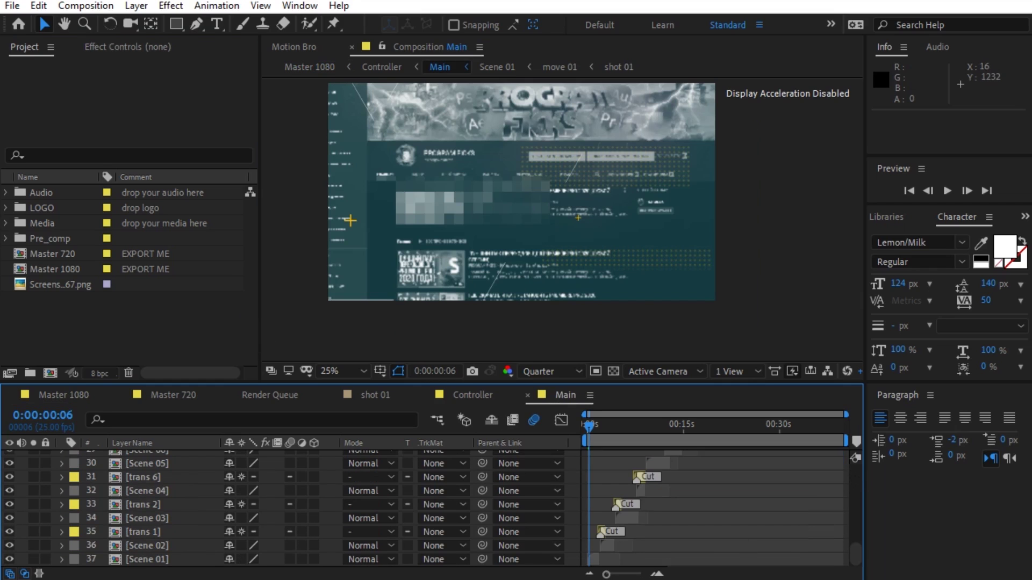
{"action": "left_click", "coordinate": [148, 560]}
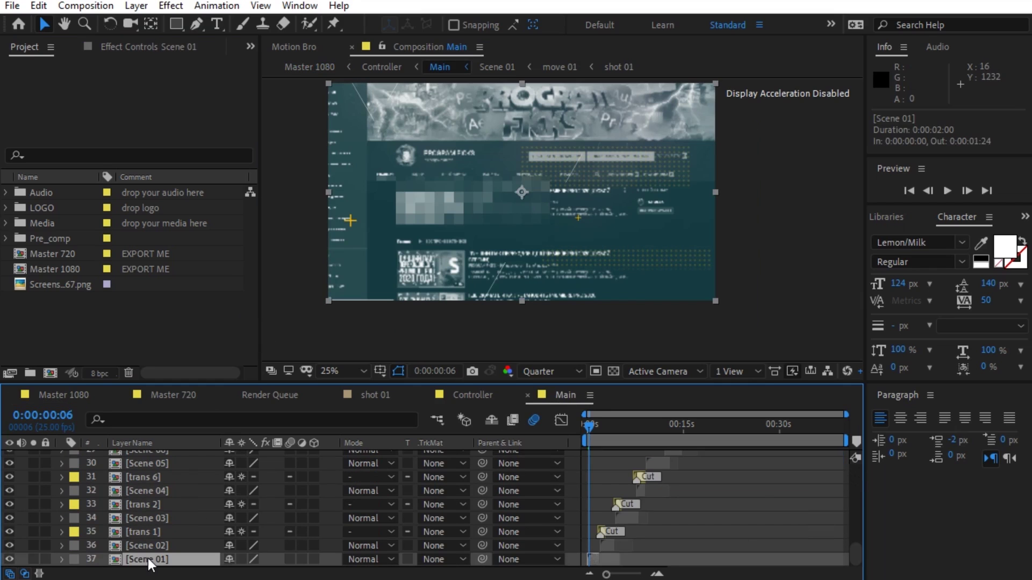
{"action": "double_click", "coordinate": [148, 560]}
{"action": "scroll", "coordinate": [550, 502], "scroll_direction": "down", "scroll_amount": 5}
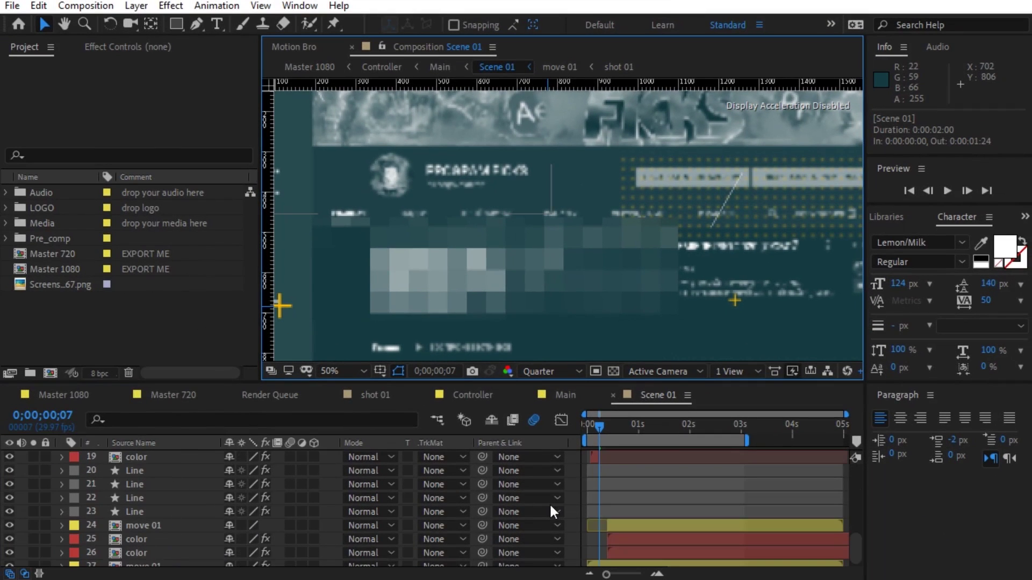
{"action": "scroll", "coordinate": [549, 502], "scroll_direction": "up", "scroll_amount": 3}
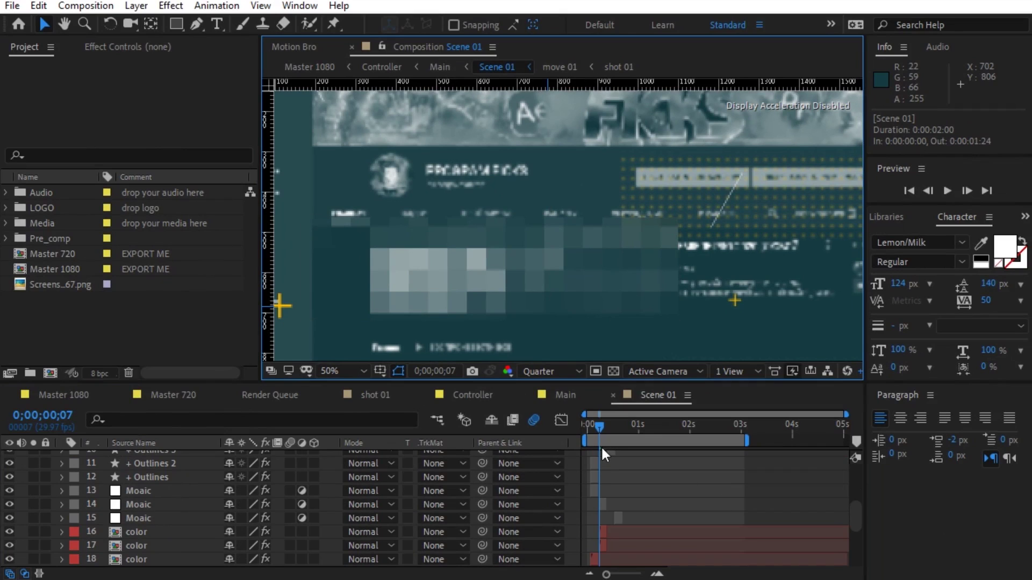
{"action": "left_click_drag", "start_coordinate": [599, 426], "coordinate": [595, 430]}
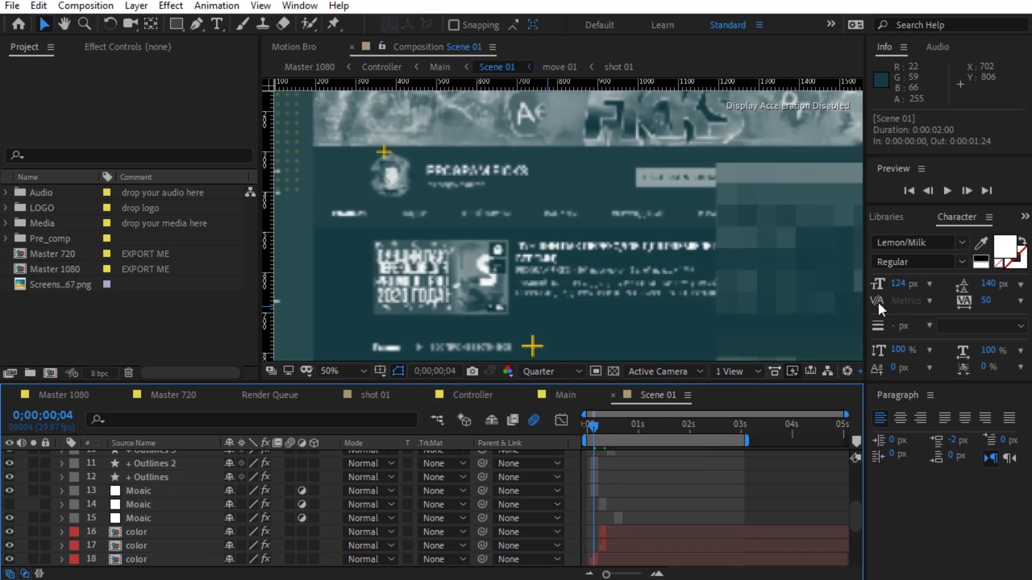
{"action": "scroll", "coordinate": [488, 192], "scroll_direction": "down", "scroll_amount": 5}
{"action": "left_click_drag", "start_coordinate": [593, 428], "coordinate": [621, 435]}
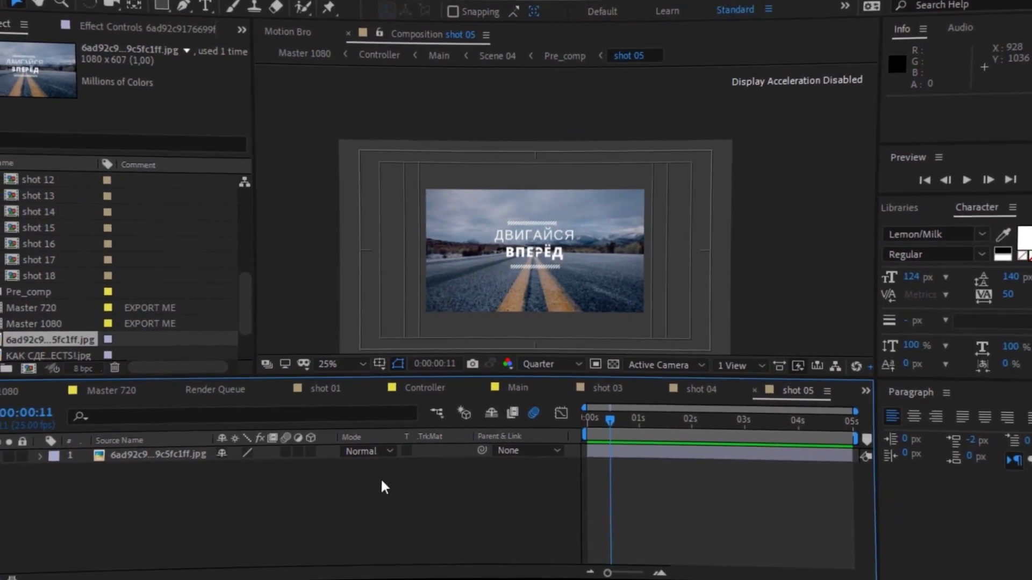
Step: Scale the road image layer in shot 05 up to 181%
{"action": "left_click", "coordinate": [159, 454]}
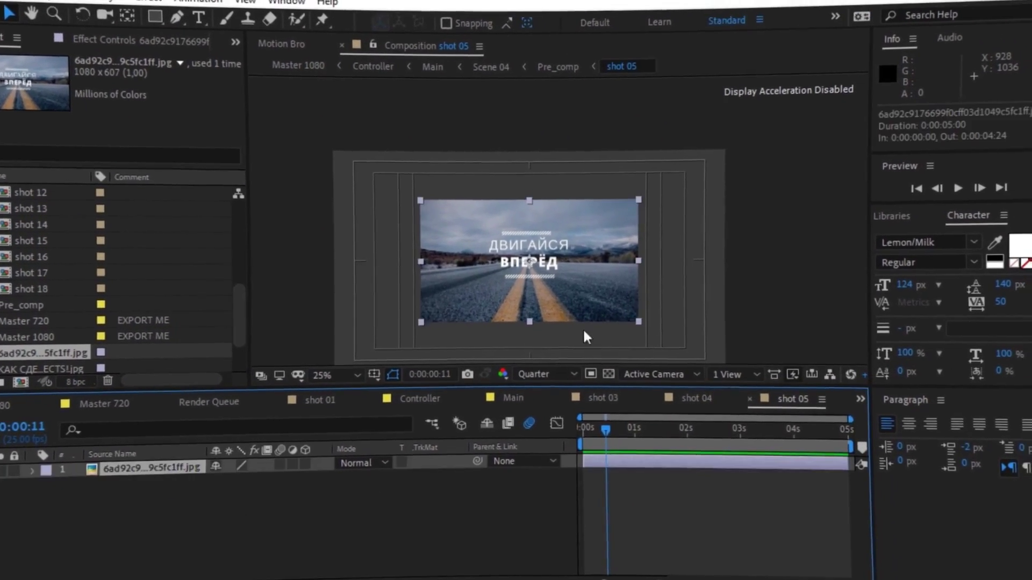
{"action": "key", "text": "s"}
{"action": "left_click_drag", "start_coordinate": [253, 467], "coordinate": [301, 466]}
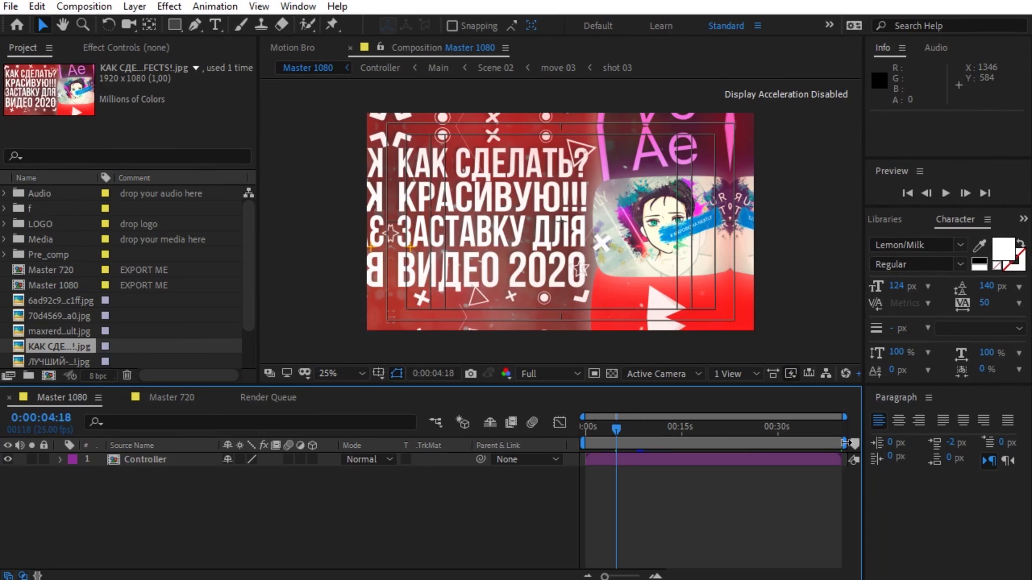
Step: End the Master 1080 work area at 0:00:09:00 and add it to the Render Queue
{"action": "left_click_drag", "start_coordinate": [845, 442], "coordinate": [654, 443]}
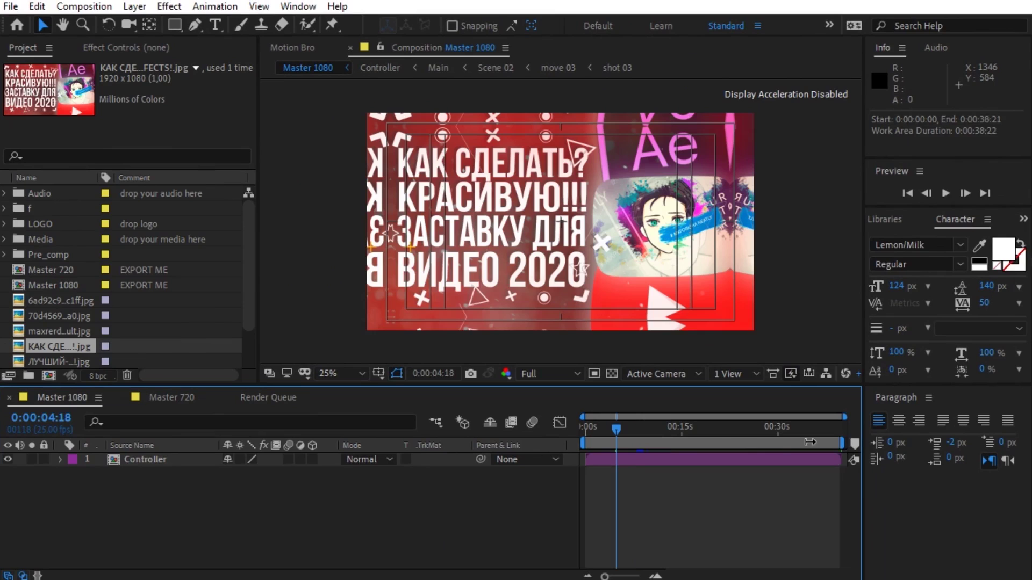
{"action": "left_click", "coordinate": [444, 374]}
{"action": "type", "text": "900"}
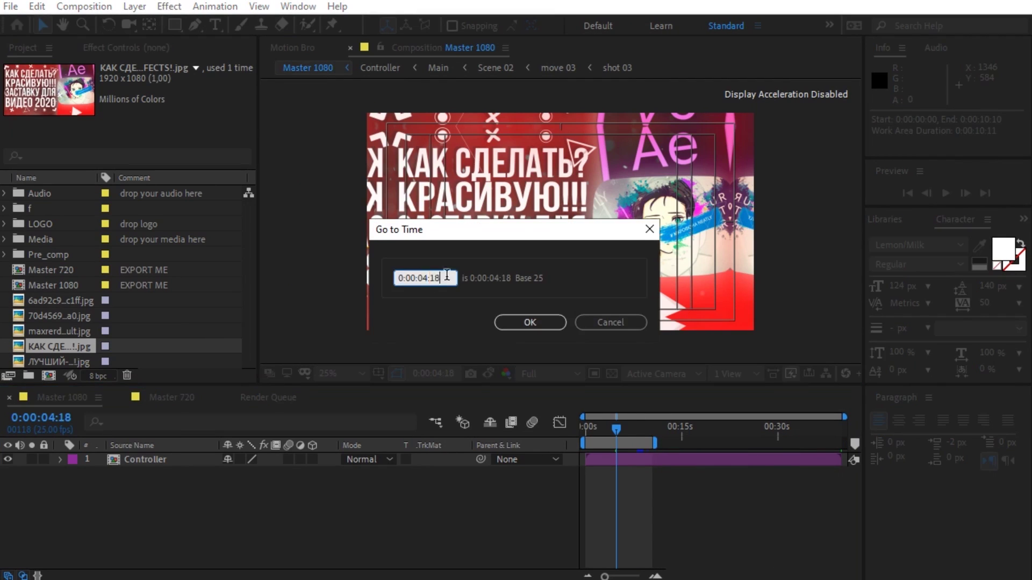
{"action": "key", "text": "Return"}
{"action": "key", "text": "n"}
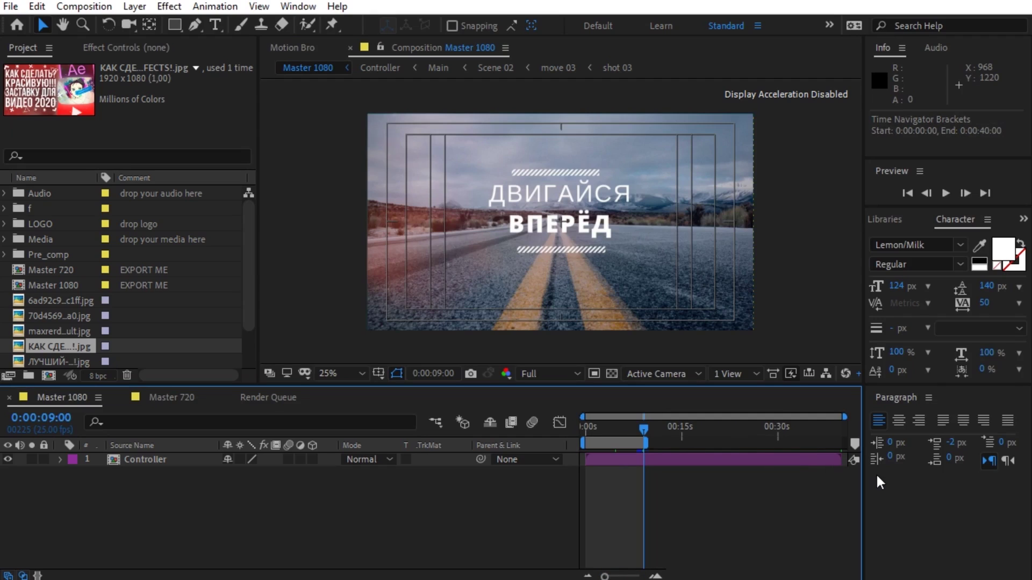
{"action": "key", "text": "ctrl+m"}
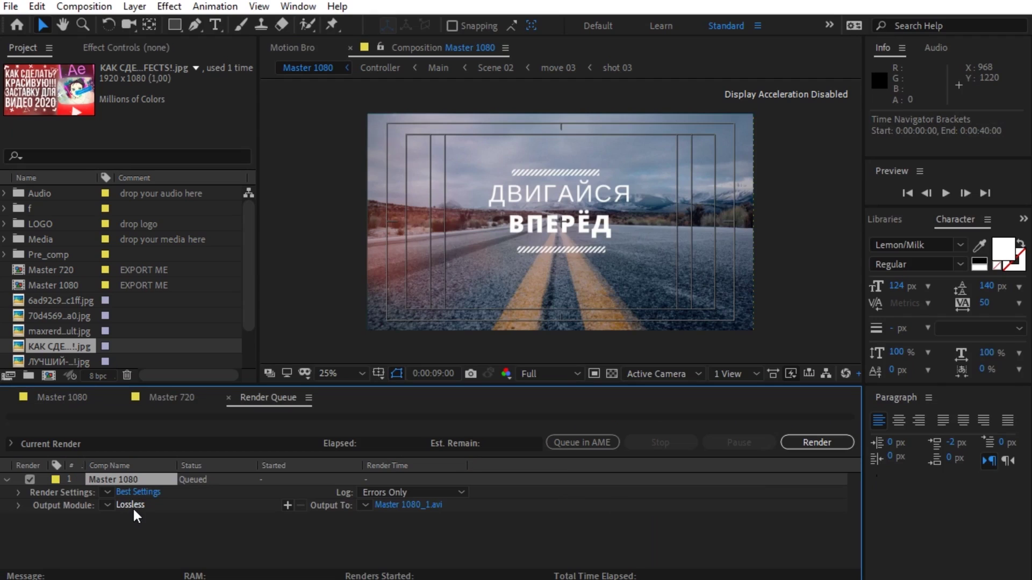
Step: Set the output to AVI format named gmo.avi and render Master 1080
{"action": "left_click", "coordinate": [130, 505]}
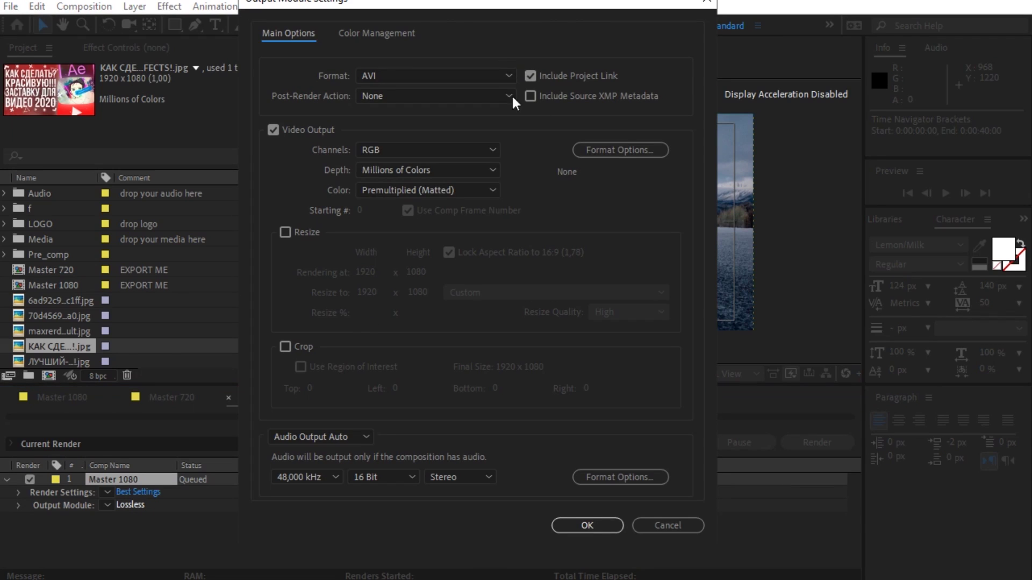
{"action": "left_click", "coordinate": [591, 528]}
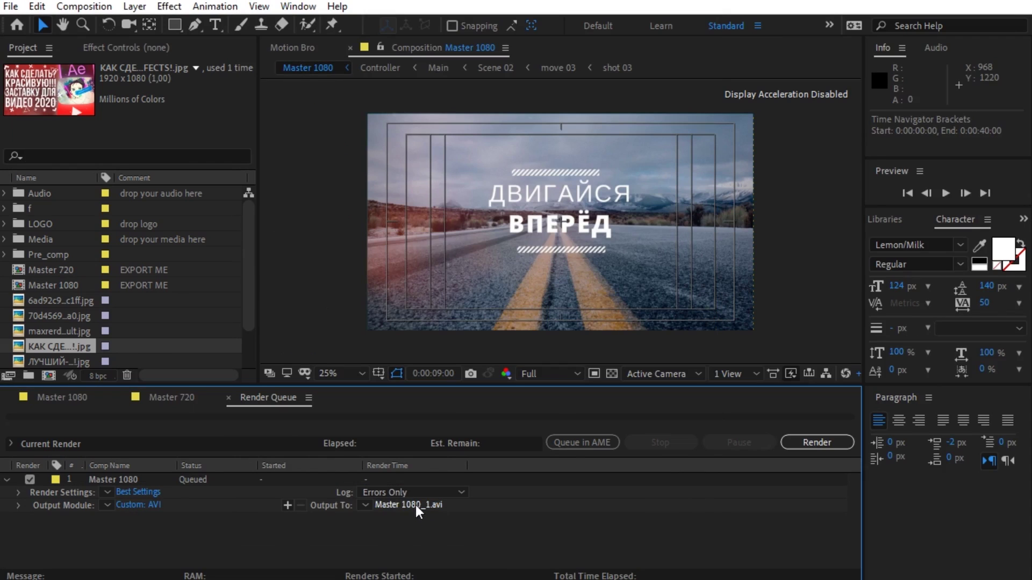
{"action": "left_click", "coordinate": [408, 505]}
{"action": "left_click", "coordinate": [822, 449]}
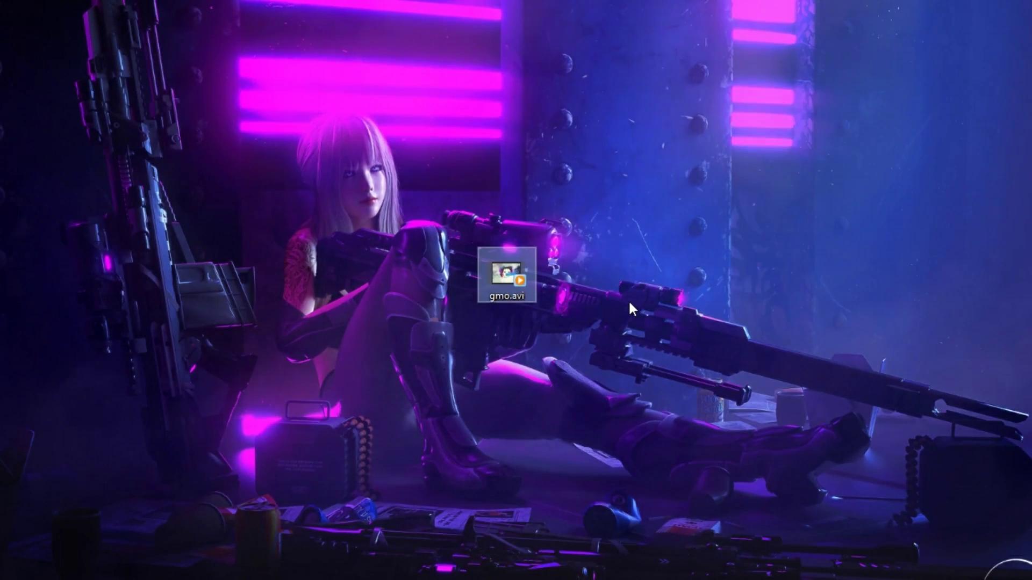
Step: Check gmo.avi's Properties to confirm its size is about 1.30 GB
{"action": "right_click", "coordinate": [528, 284]}
{"action": "left_click", "coordinate": [558, 574]}
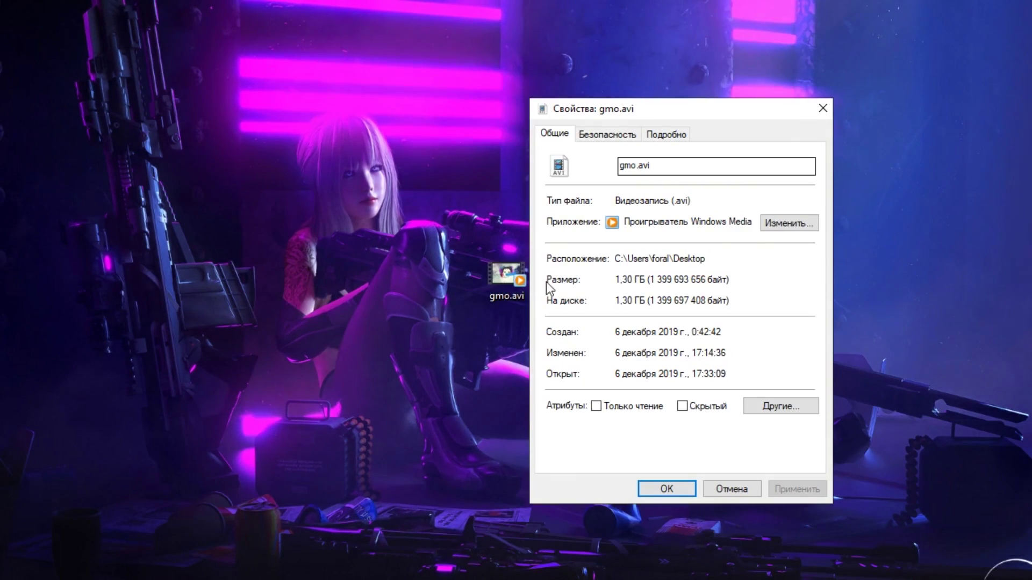
{"action": "left_click", "coordinate": [825, 110]}
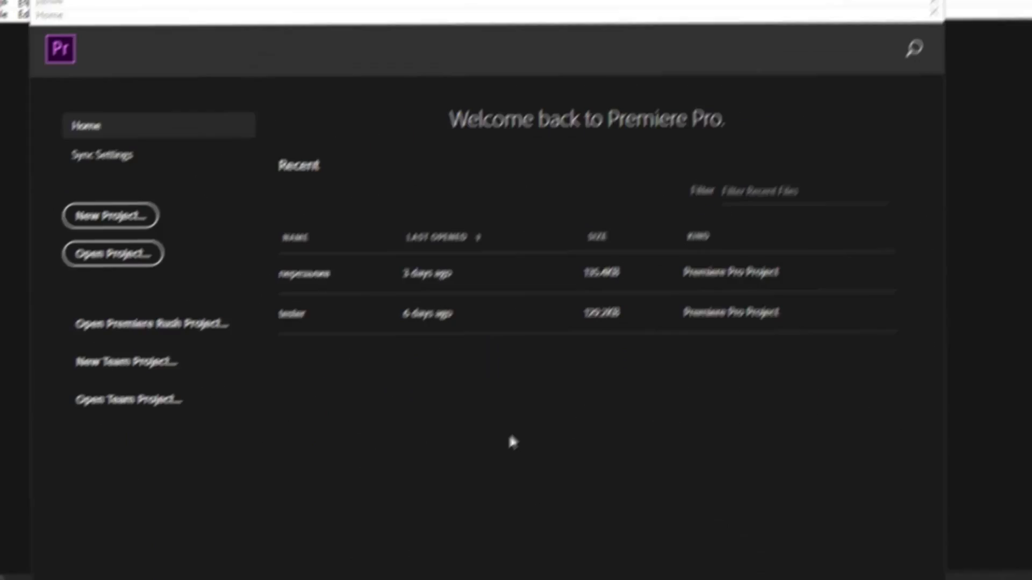
Step: Create a new Premiere Pro project named sdg
{"action": "left_click", "coordinate": [138, 209]}
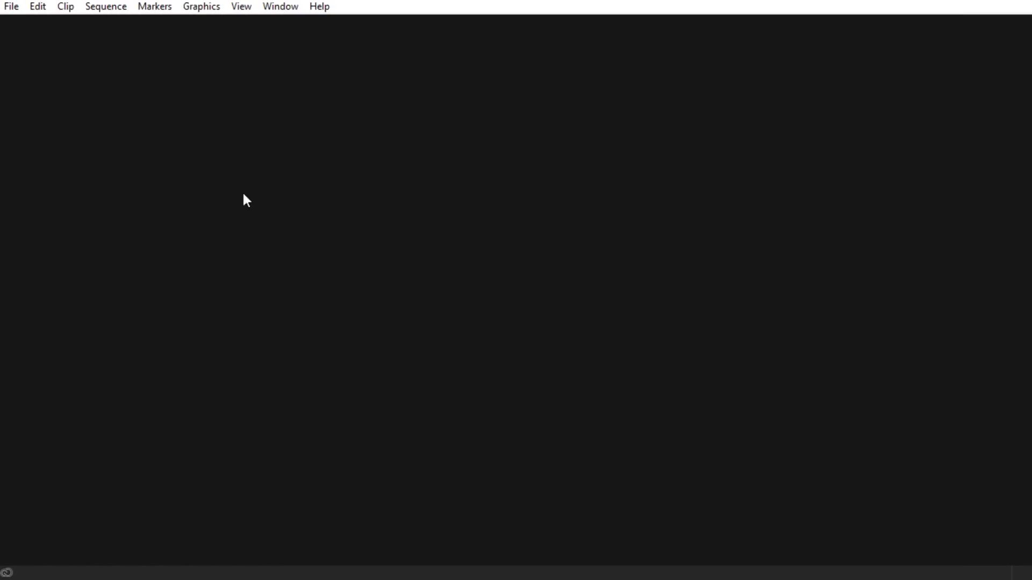
{"action": "type", "text": "sdg"}
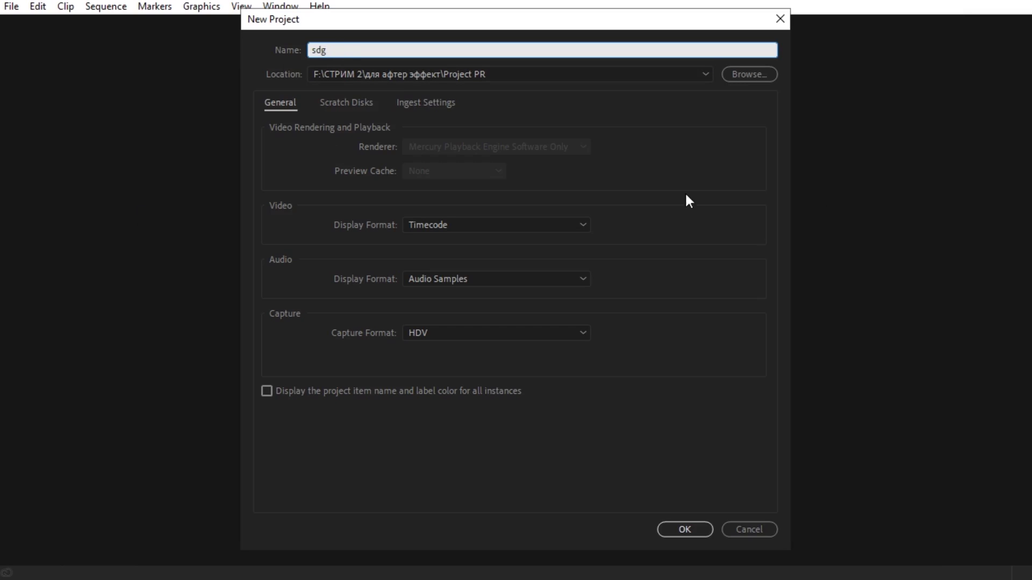
{"action": "left_click", "coordinate": [686, 529]}
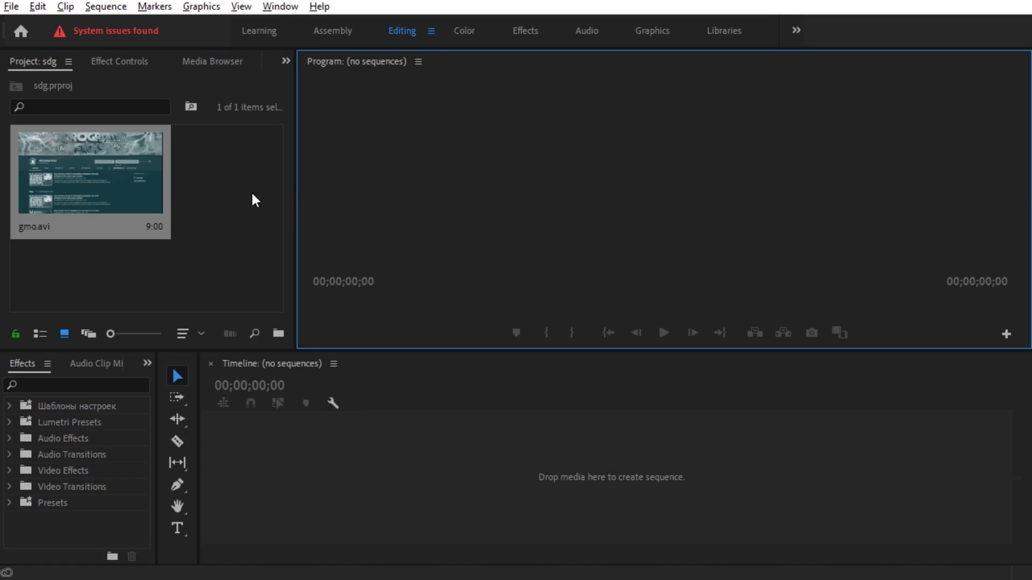
Step: Build a gmo sequence from gmo.avi and play it back, stopping at 00:00:01:14
{"action": "left_click_drag", "start_coordinate": [88, 180], "coordinate": [538, 473]}
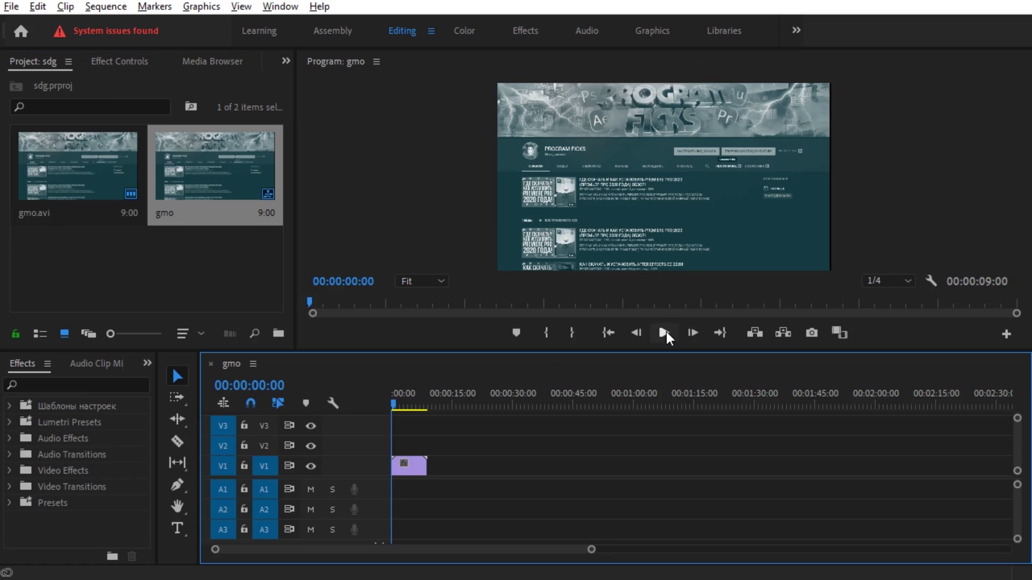
{"action": "left_click", "coordinate": [664, 332]}
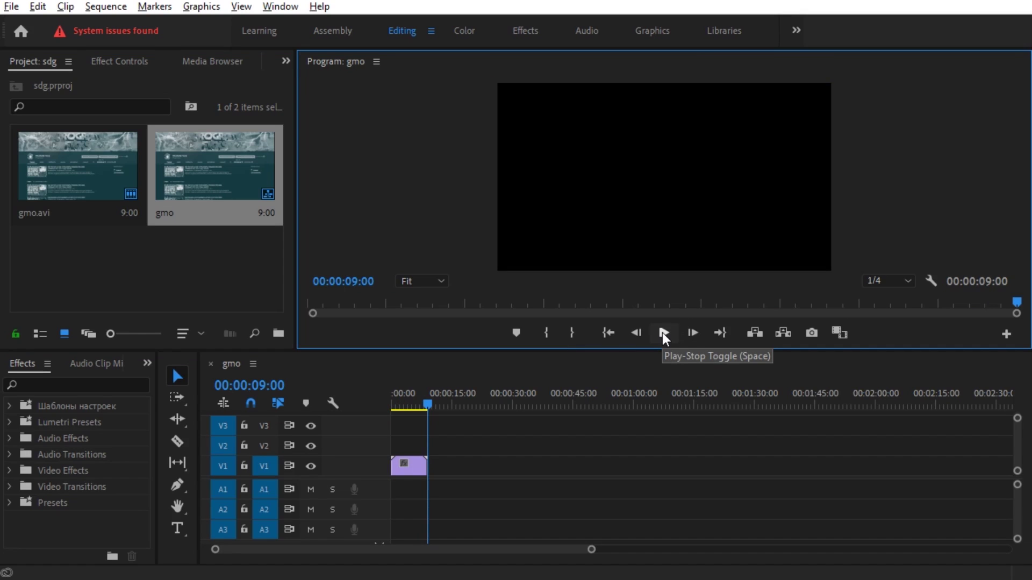
{"action": "left_click", "coordinate": [534, 483]}
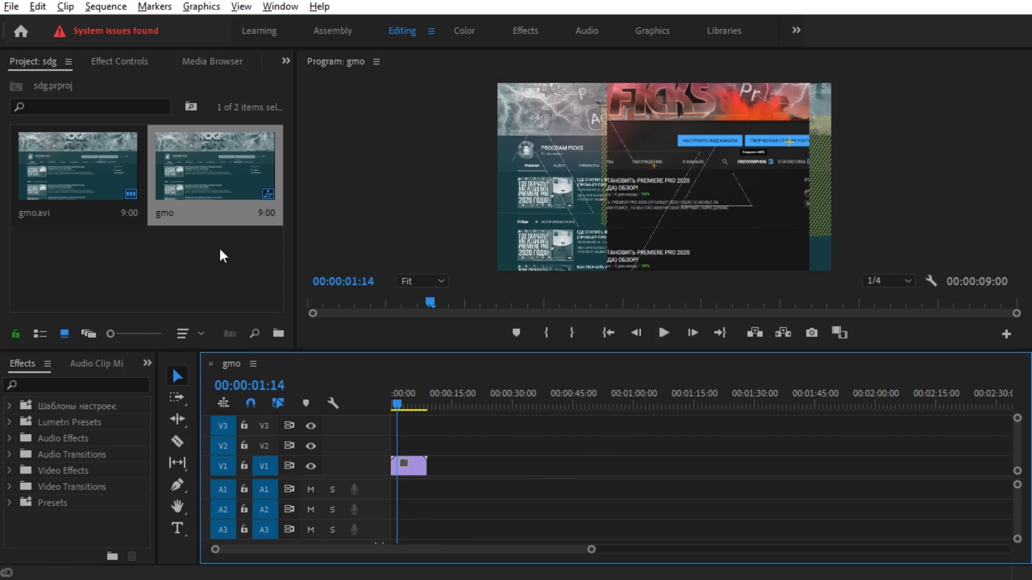
{"action": "left_click", "coordinate": [11, 7]}
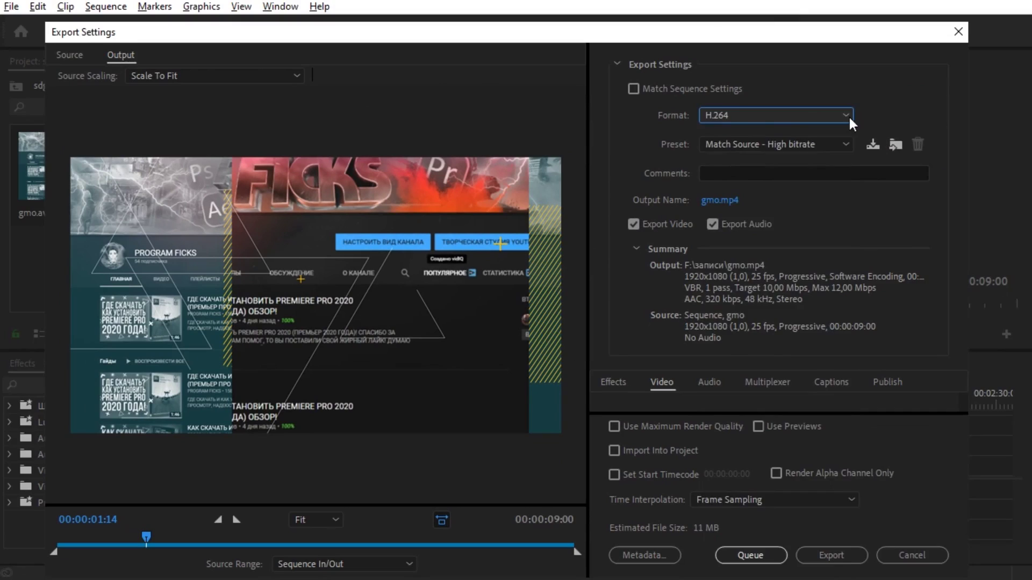
Step: Export the gmo sequence as gmo.mp4 in H.264 format with the Match Source preset
{"action": "left_click", "coordinate": [847, 116]}
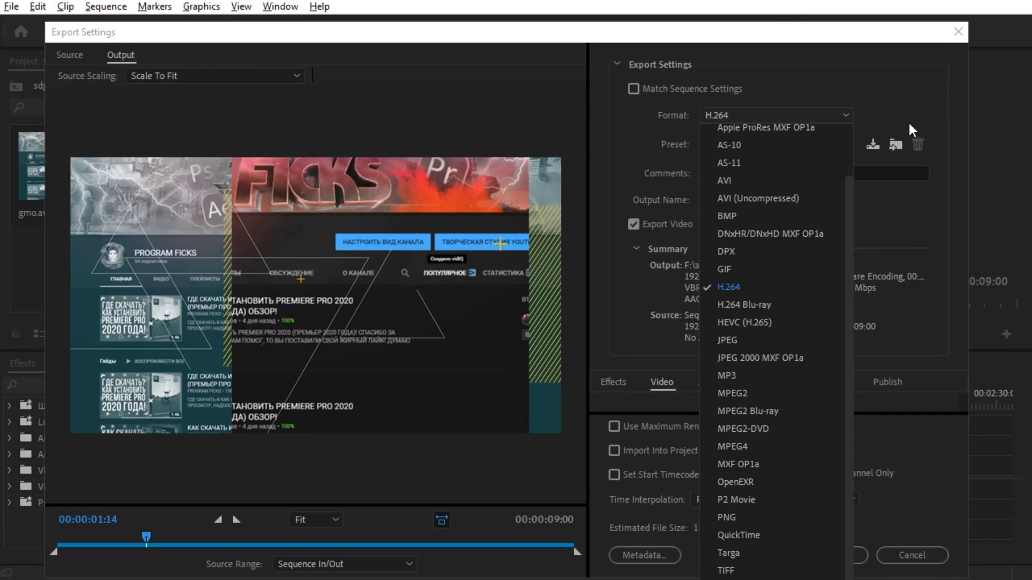
{"action": "left_click", "coordinate": [728, 280]}
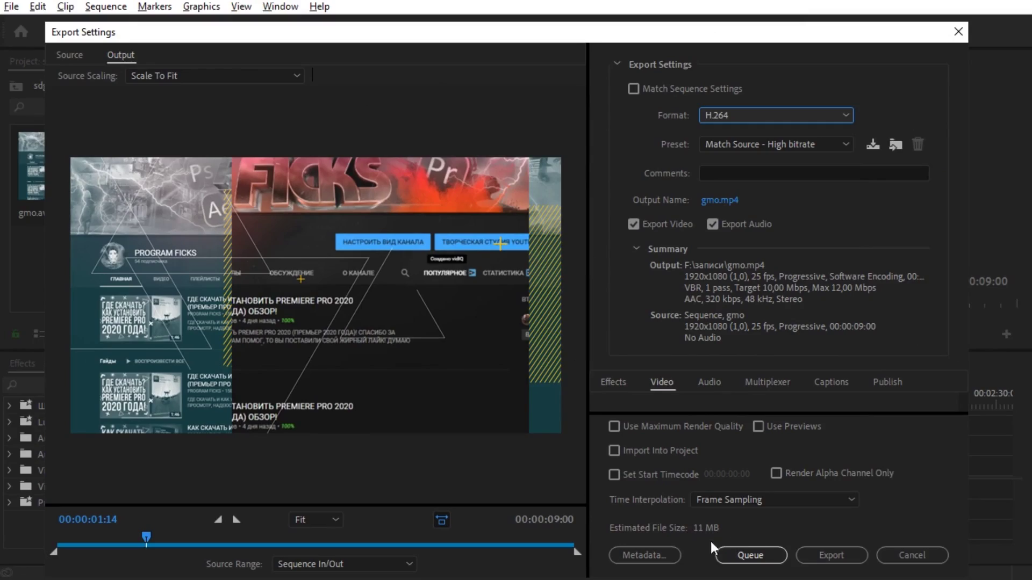
{"action": "left_click", "coordinate": [833, 557]}
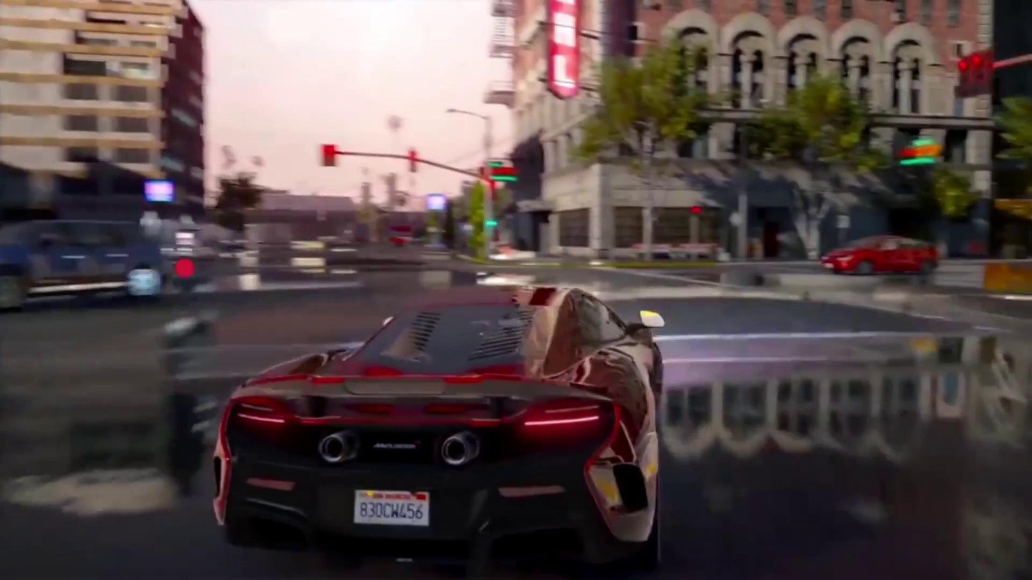